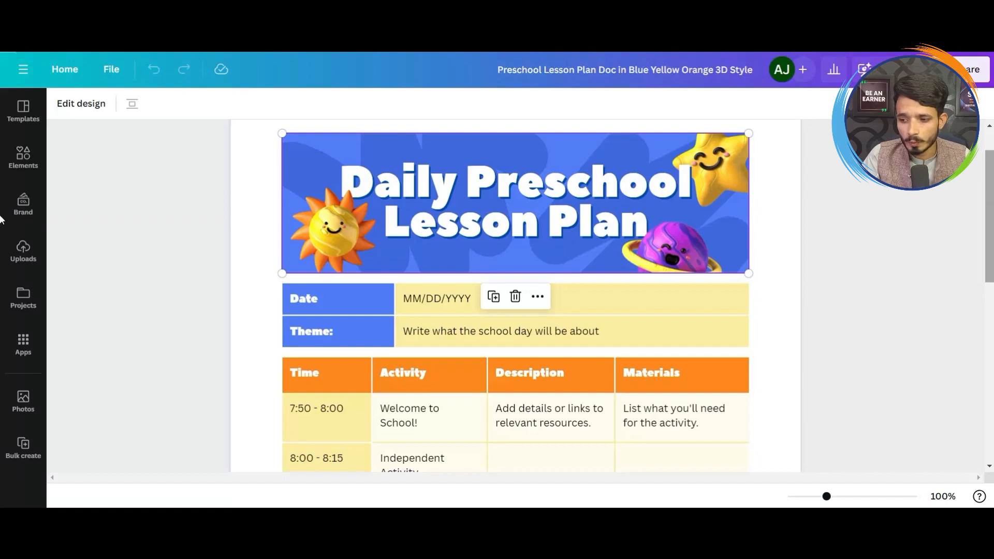
Examine the layouts of the preschool lesson plan, business proposal, favorite things questionnaire and newsletter doc templates.
scroll(1, 289, down, 2)
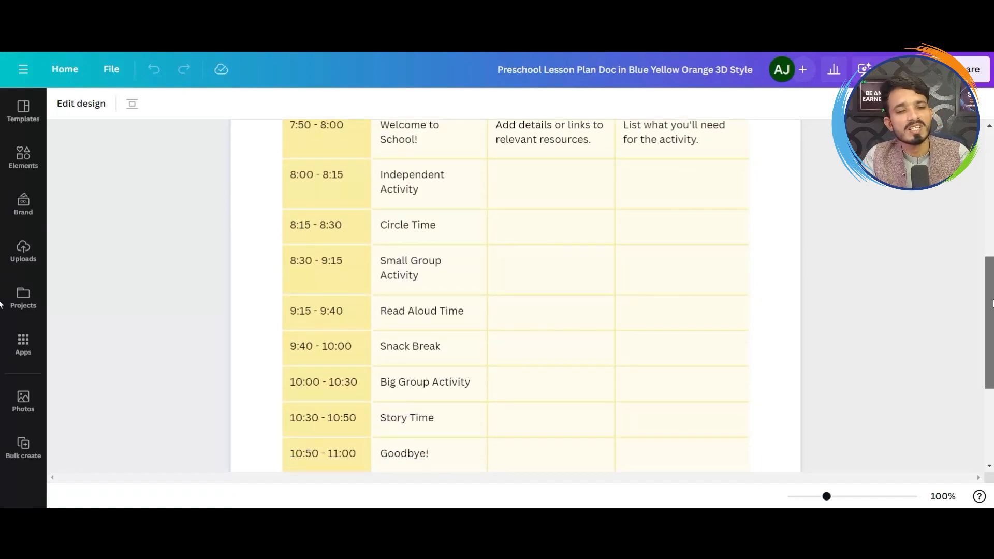
scroll(1, 305, down, 1)
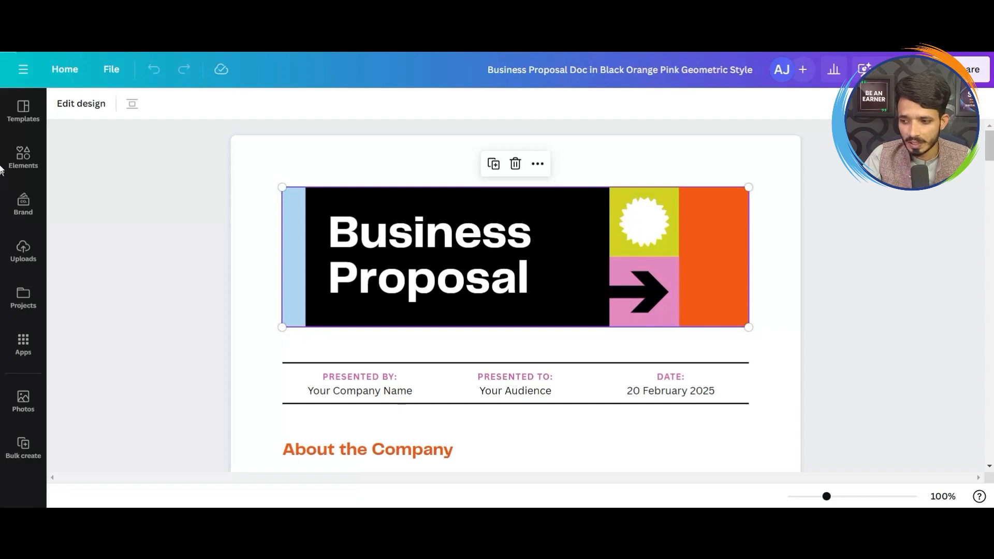
scroll(1, 207, down, 2)
scroll(1, 223, down, 10)
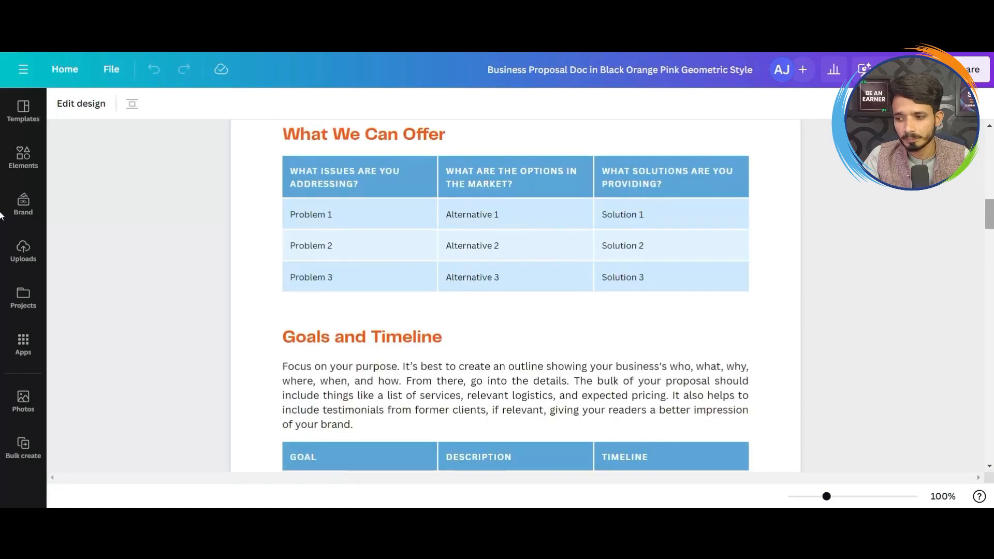
scroll(1, 222, up, 5)
scroll(1, 220, down, 6)
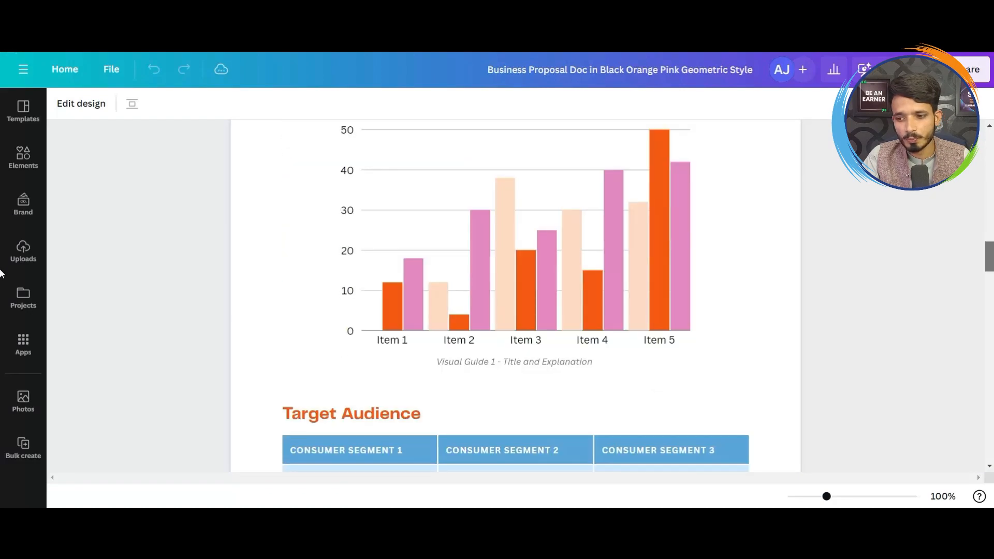
scroll(1, 186, up, 7)
scroll(989, 189, down, 6)
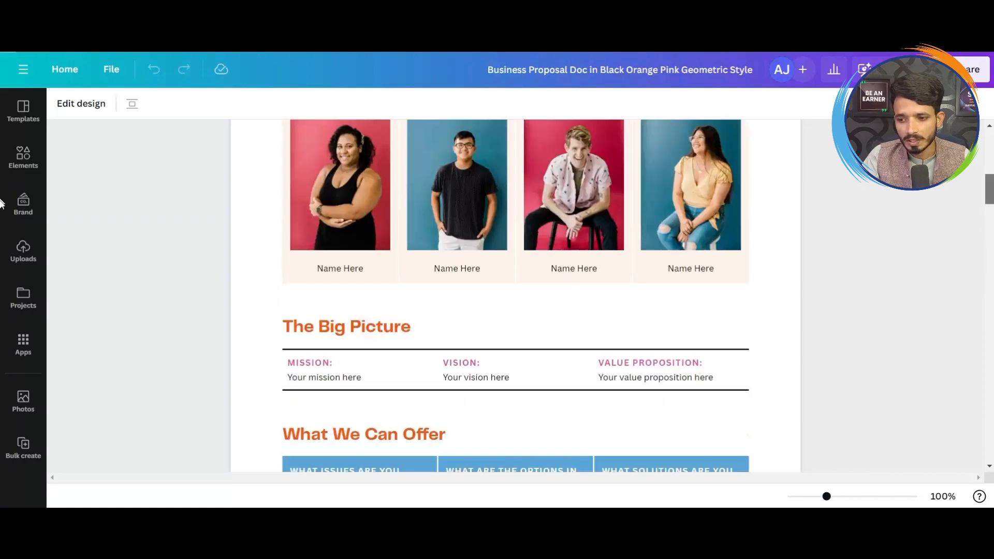
scroll(989, 156, up, 12)
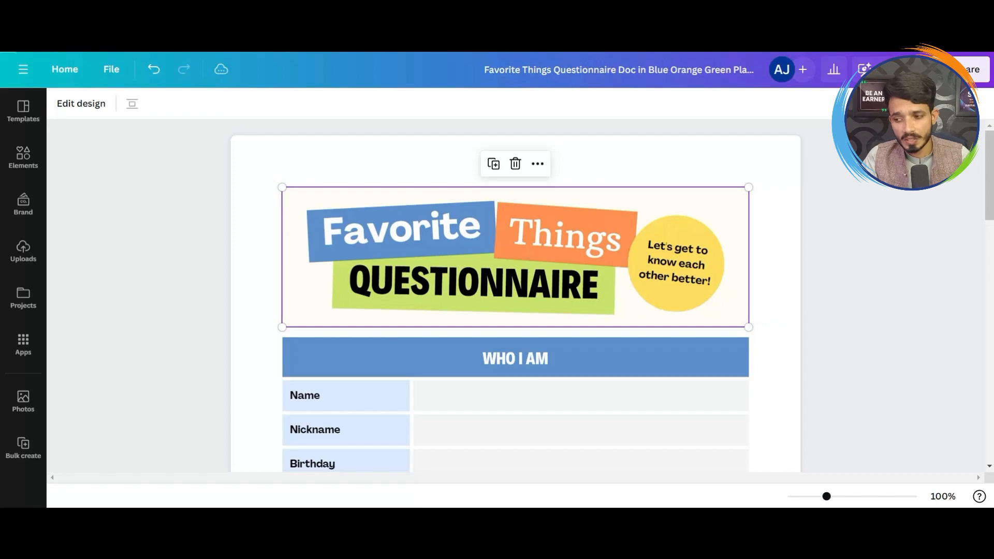
scroll(1, 198, down, 3)
scroll(1, 199, down, 4)
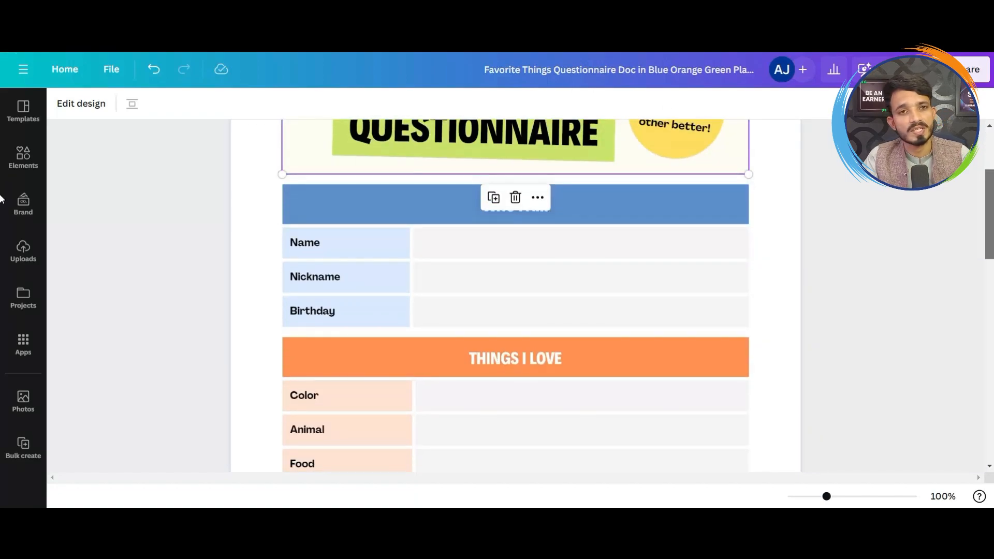
scroll(1, 207, up, 6)
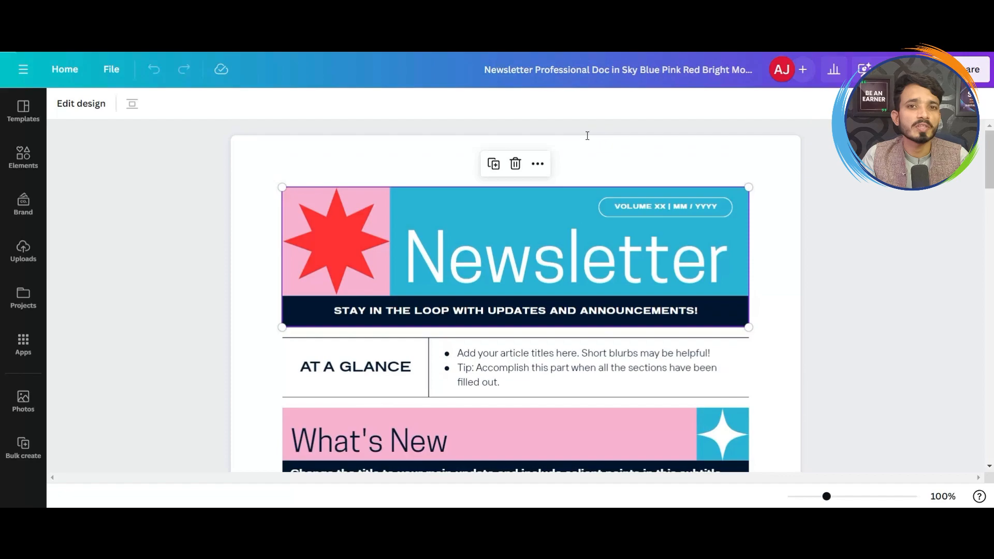
scroll(1, 178, down, 2)
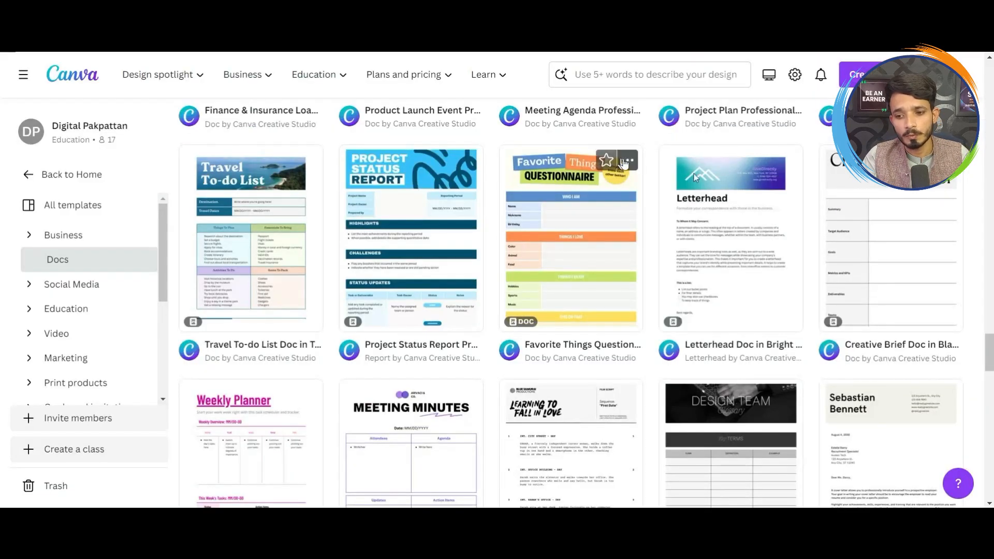
Look over the Canva Docs template gallery, from its introduction banner to the first templates.
drag(989, 352, 978, 85)
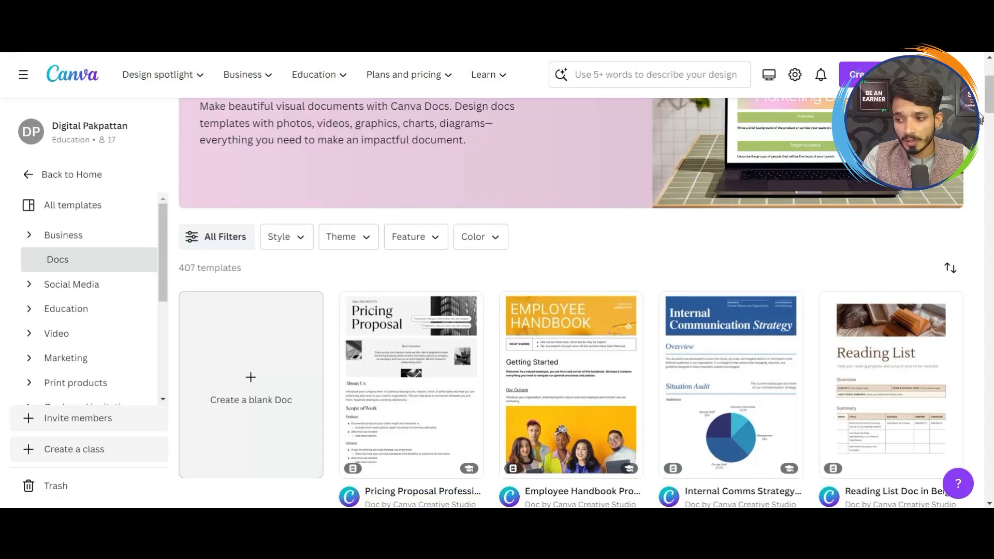
scroll(991, 93, up, 3)
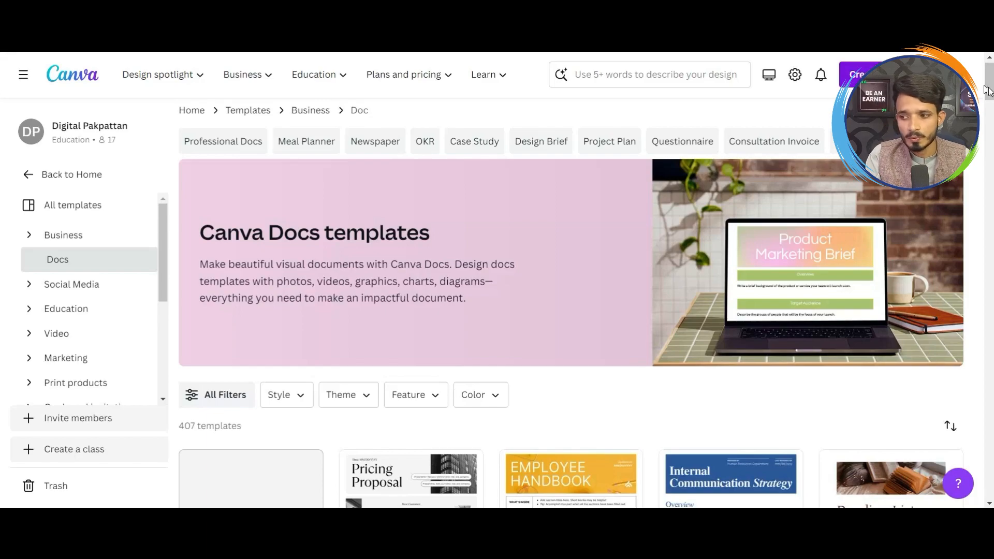
scroll(639, 228, down, 2)
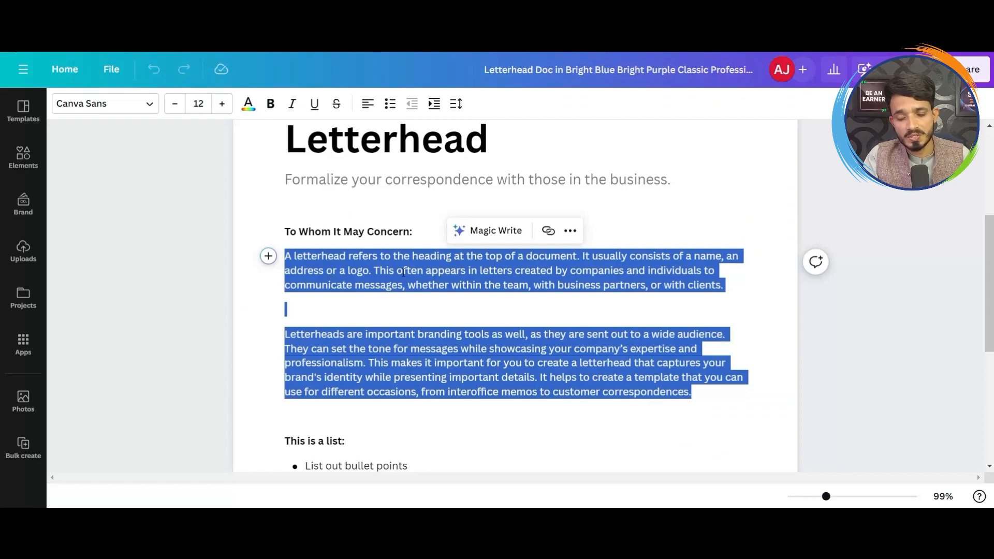
click(489, 286)
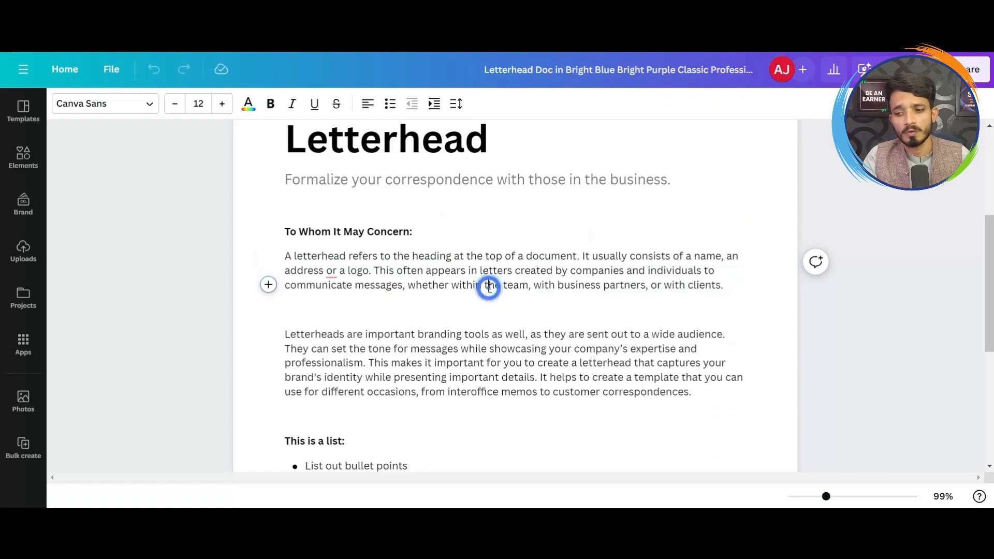
drag(695, 392, 279, 236)
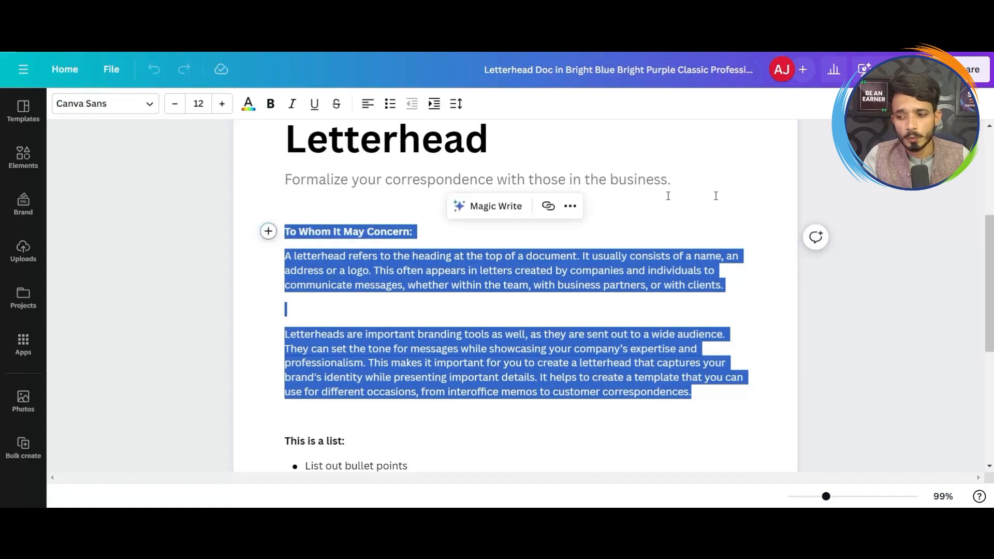
scroll(990, 183, up, 1)
scroll(983, 152, up, 4)
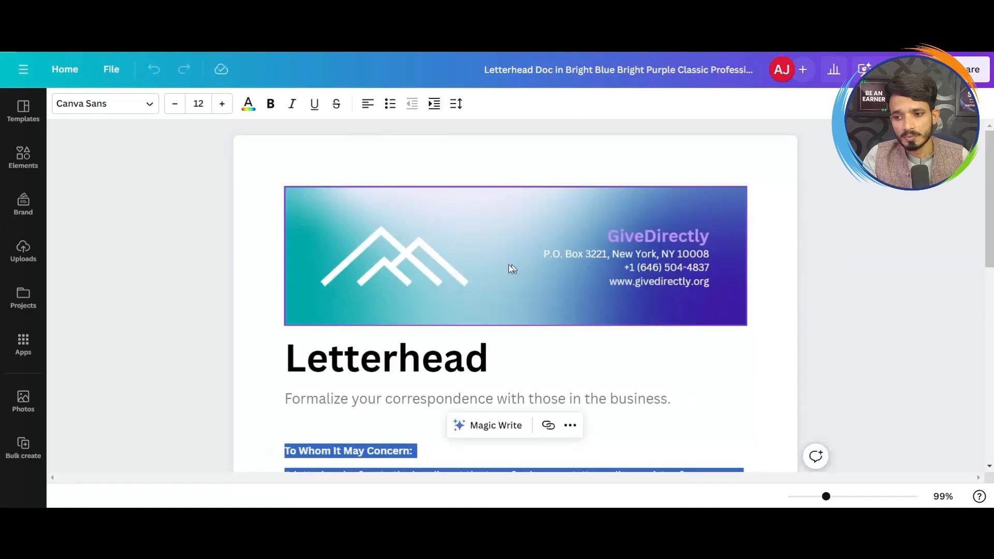
Edit the letterhead's header banner, replacing the company name with "Digital Pakpattan", and save it back into the document.
click(572, 258)
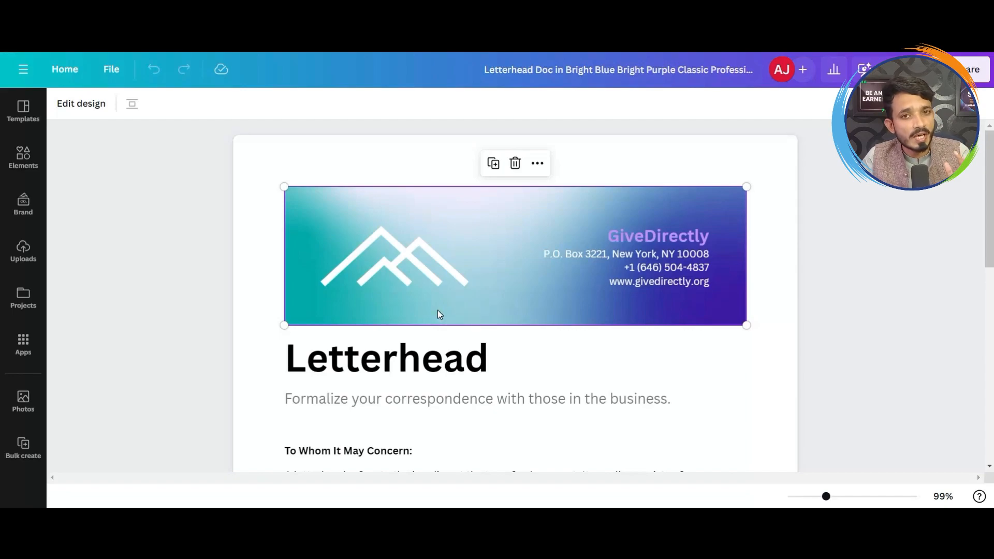
double_click(433, 257)
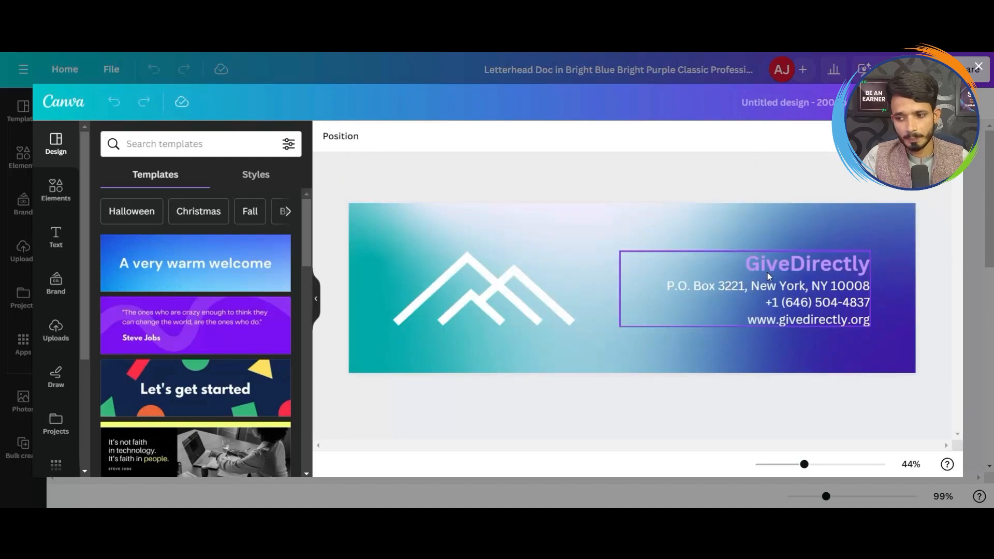
double_click(767, 272)
click(752, 267)
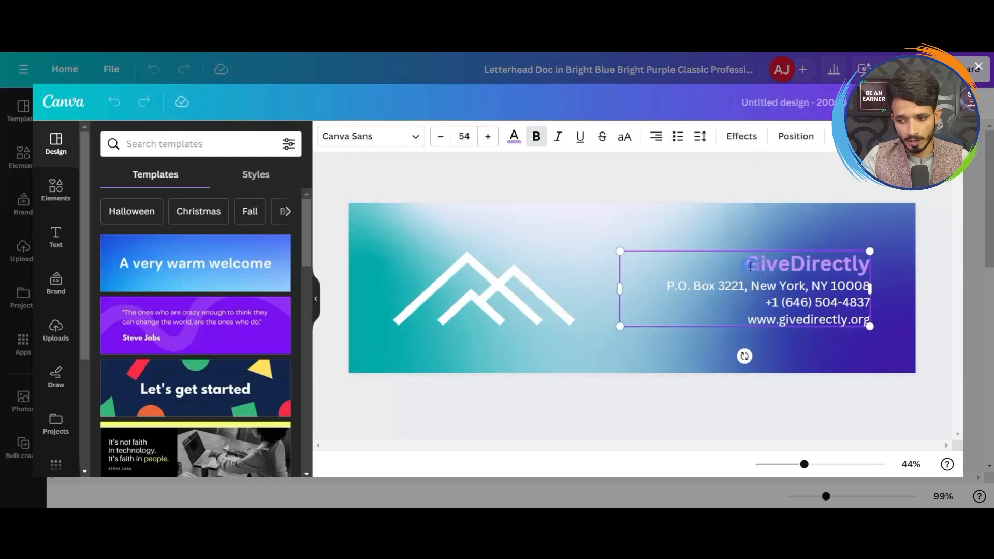
mouse_move(746, 266)
mouse_down()
mouse_move(870, 269)
mouse_move(745, 268)
mouse_up()
click(870, 270)
double_click(869, 269)
click(868, 267)
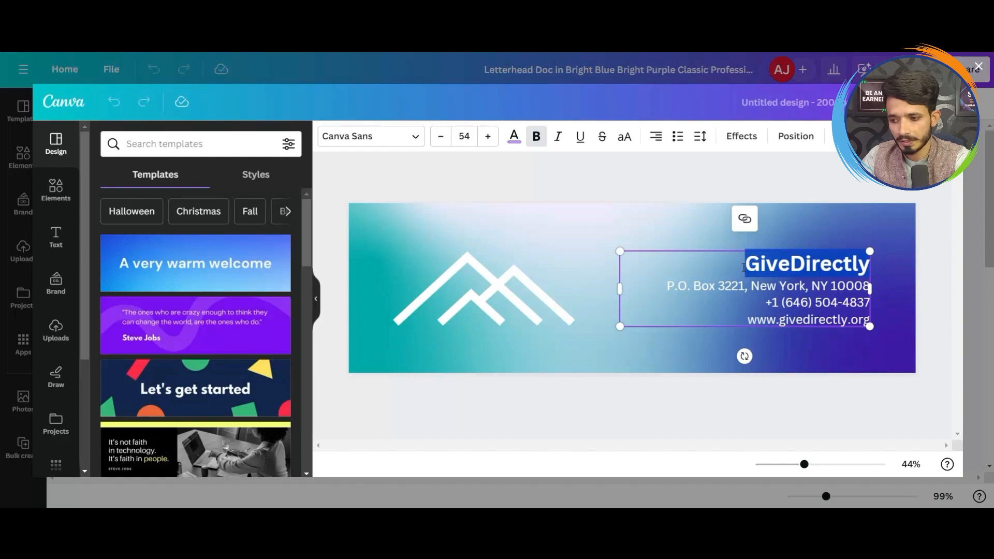
text(Digital Pakpattan)
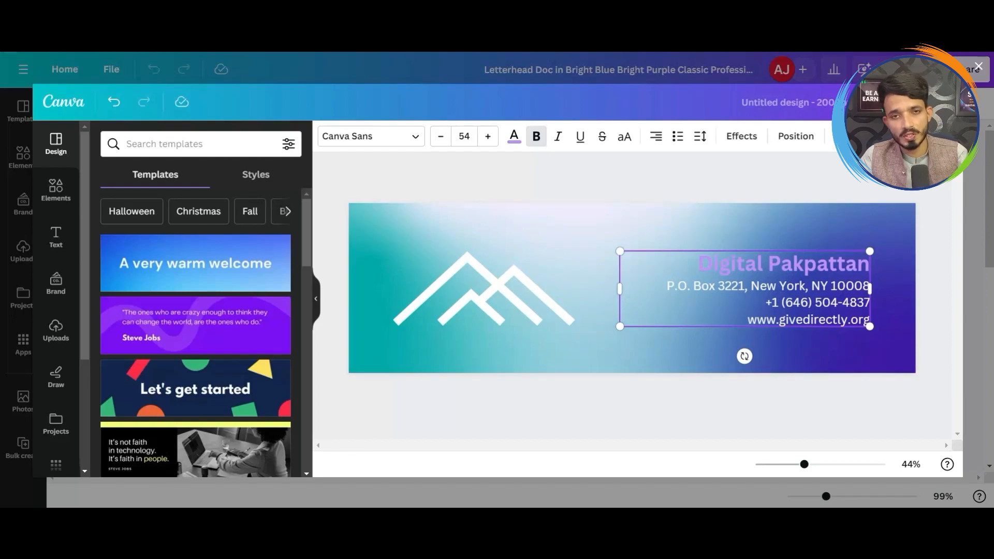
click(914, 102)
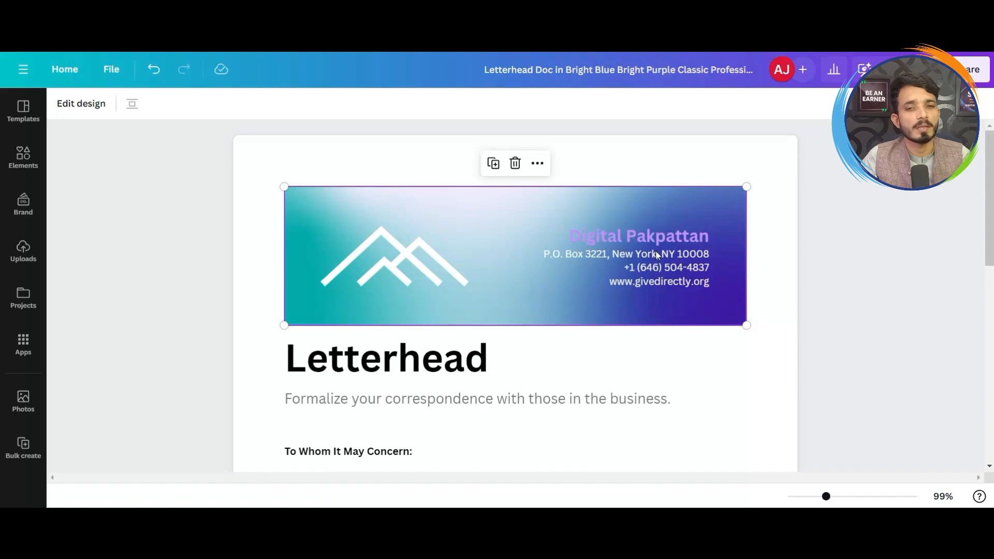
Delete the two sample body paragraphs below the "To Whom It May Concern:" line.
scroll(643, 304, down, 4)
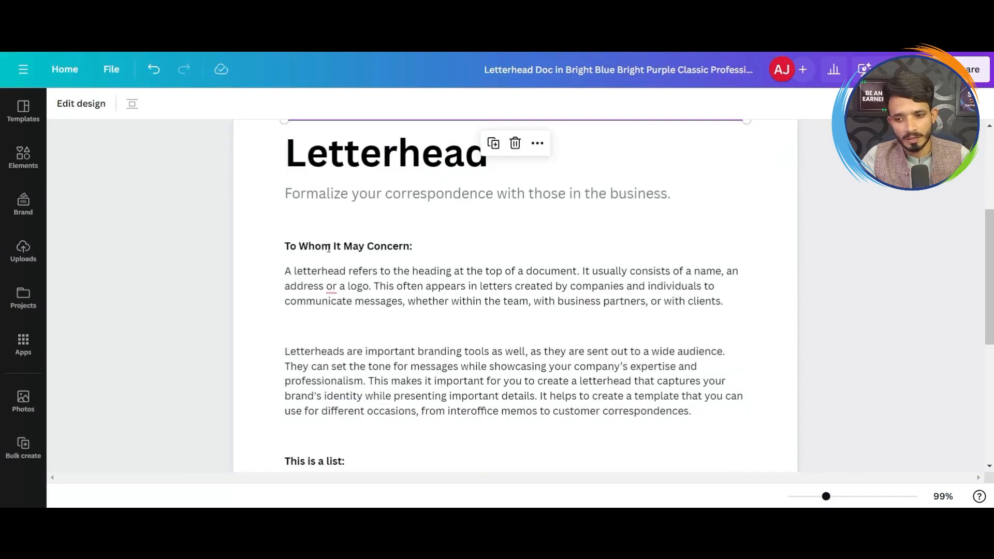
drag(285, 271, 721, 421)
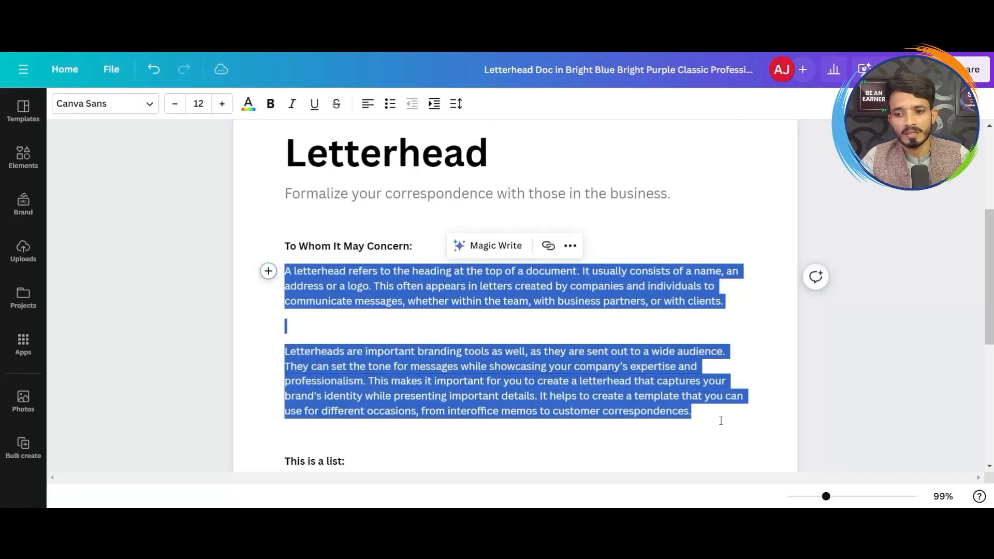
key(BackSpace)
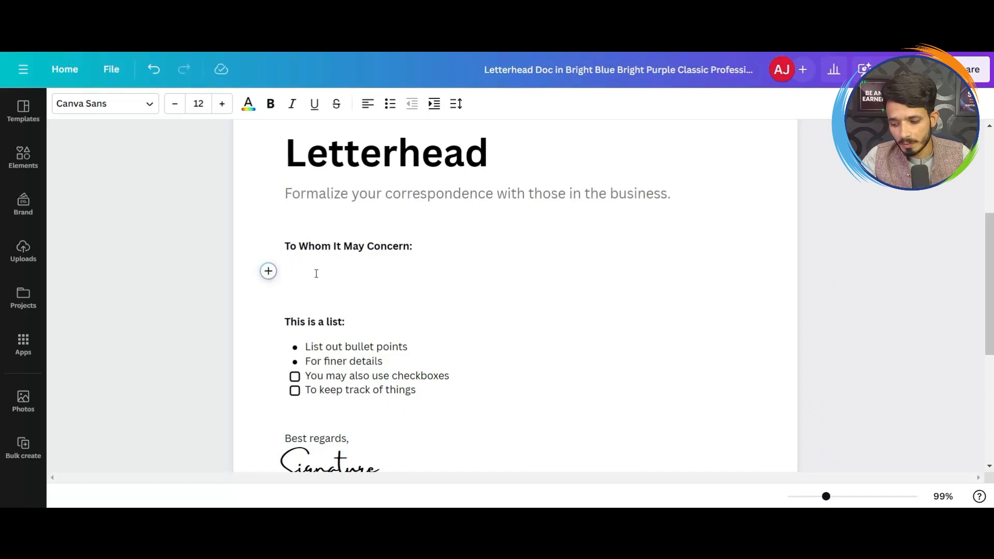
Generate text with Magic Write below the salutation, using the prompt "Please write a letter to my team head and owner to welcome to our office".
text(/)
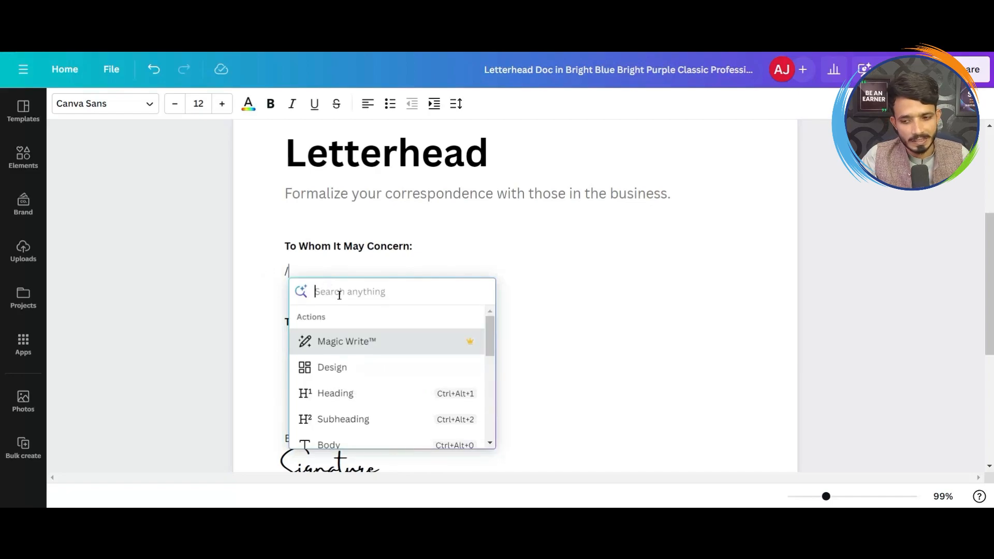
click(339, 346)
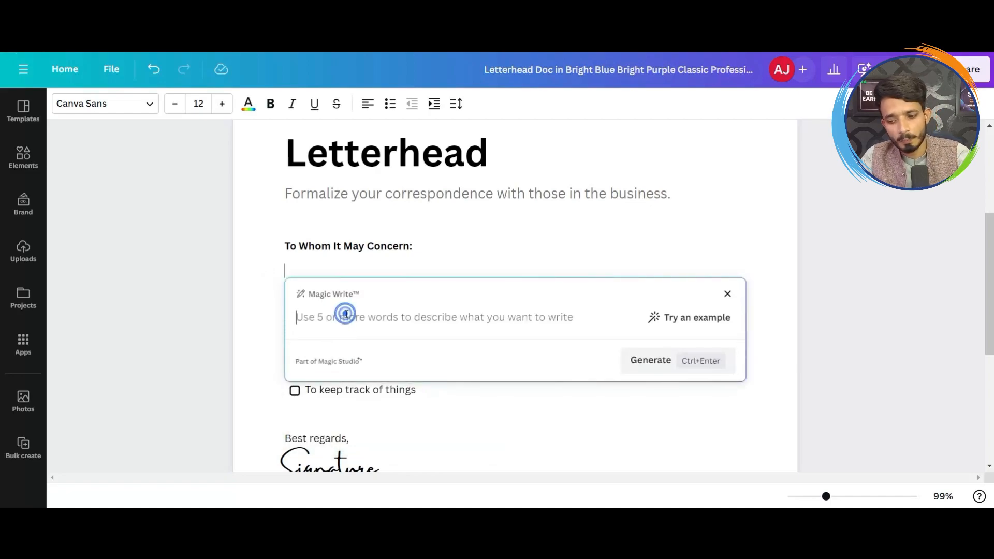
text(Ple)
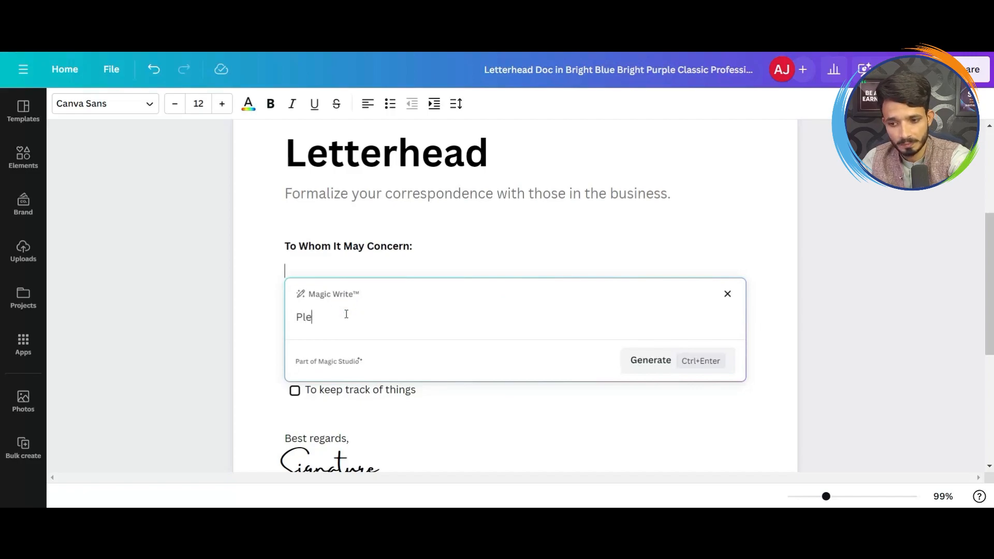
text(ase write a )
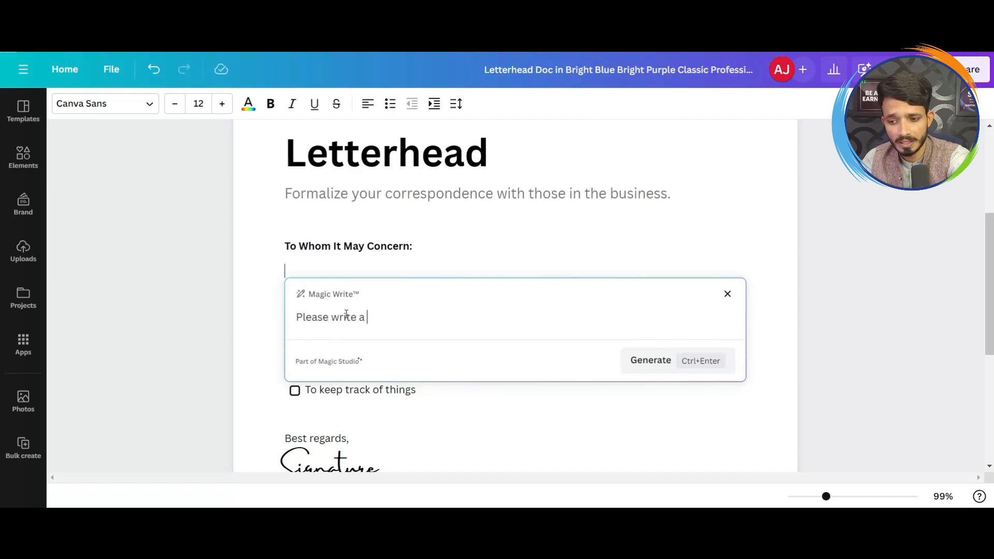
text(letter to)
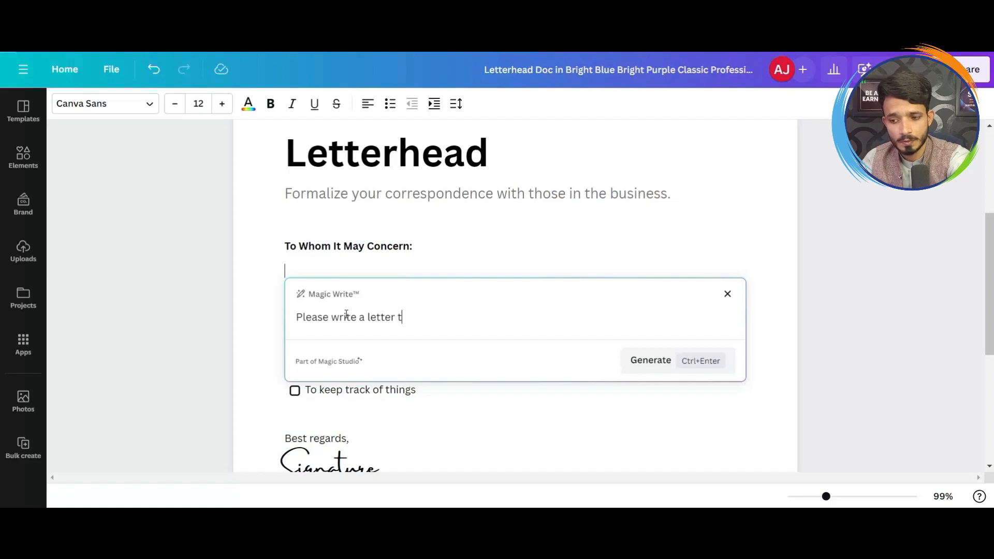
text(my team)
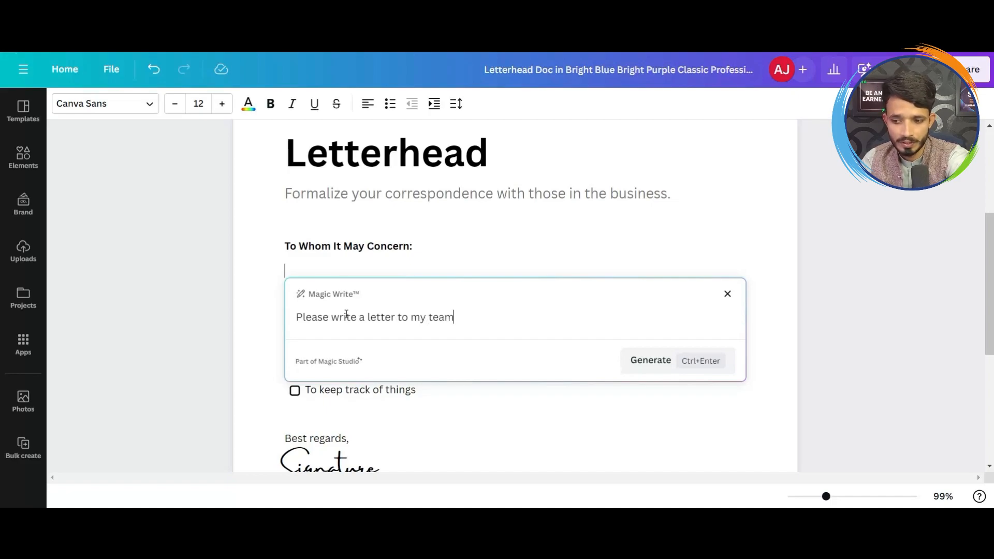
text( head )
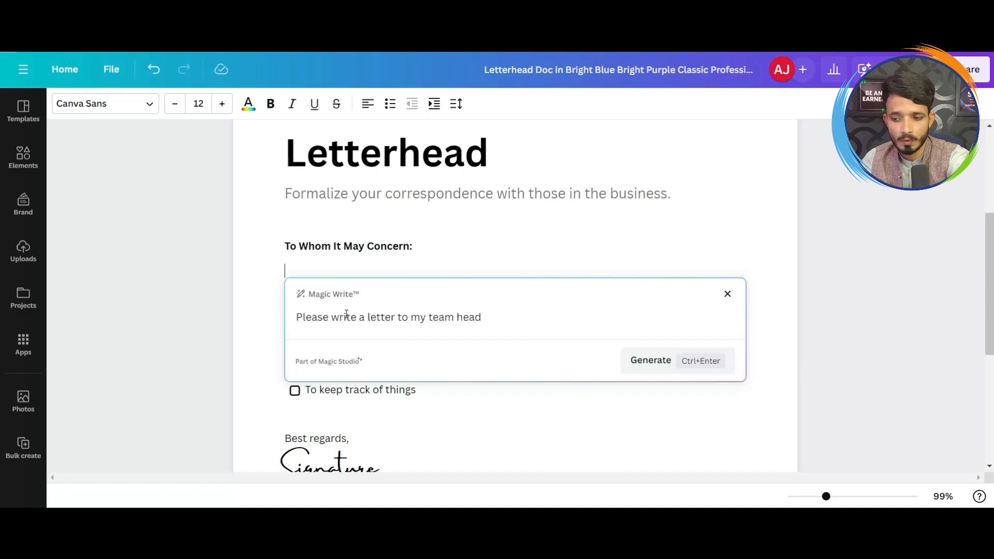
text(and ow)
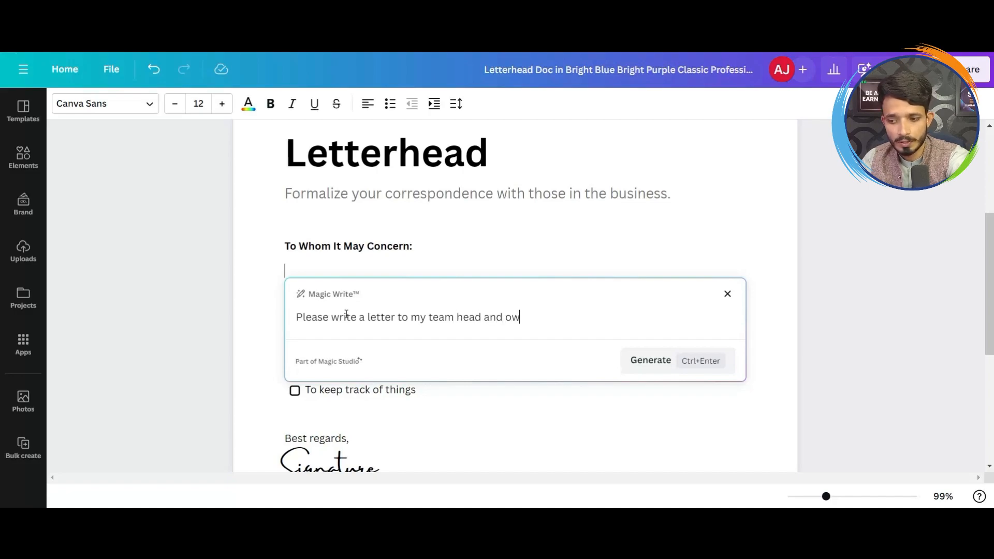
text(ner to)
key(BackSpace)
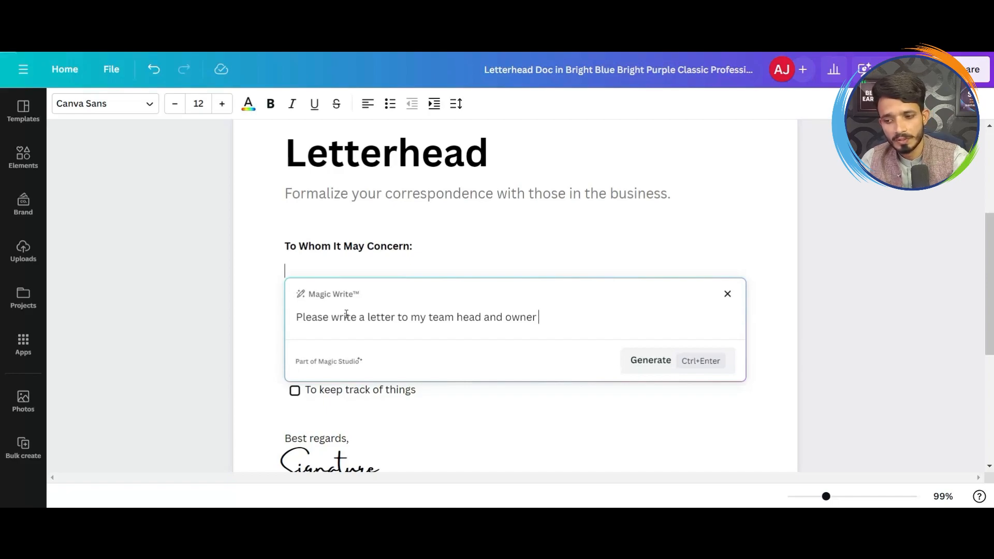
text(to welcom)
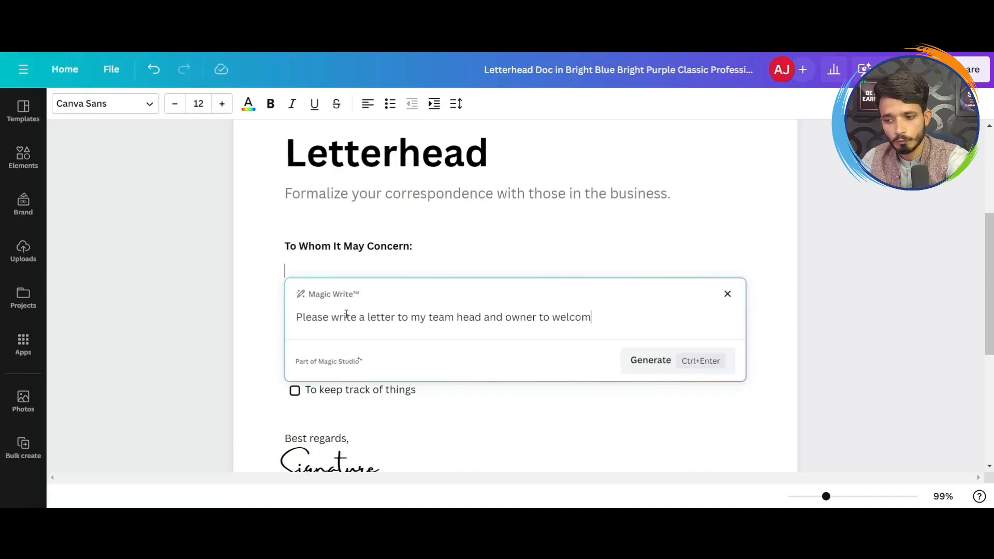
text(e to our office)
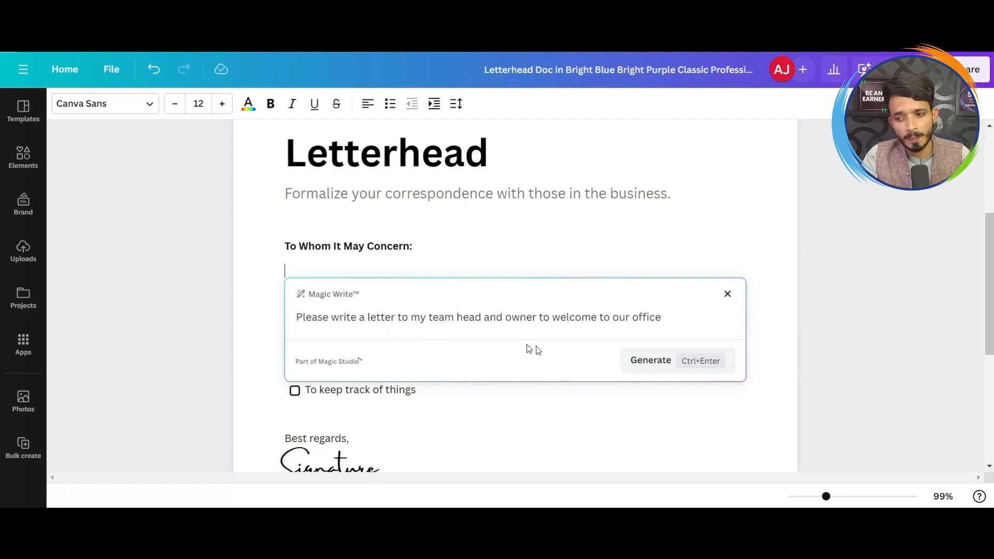
click(647, 362)
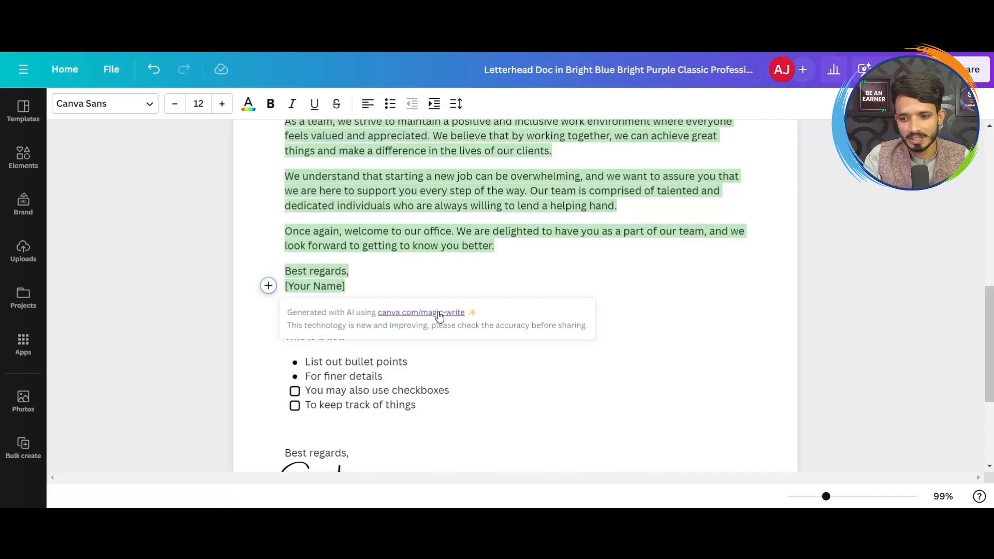
Delete the prompt heading inserted above the generated letter.
drag(984, 354, 984, 291)
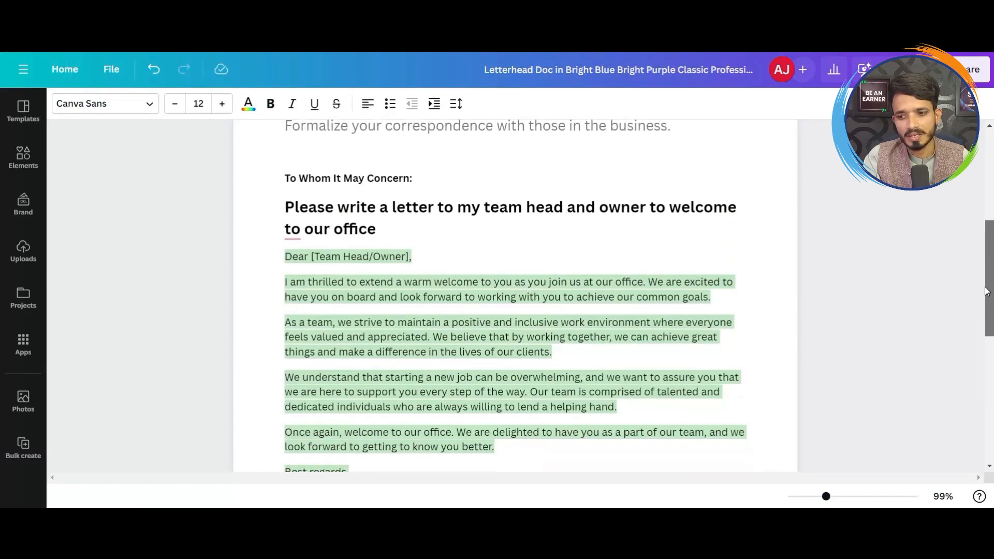
click(305, 227)
drag(386, 227, 285, 207)
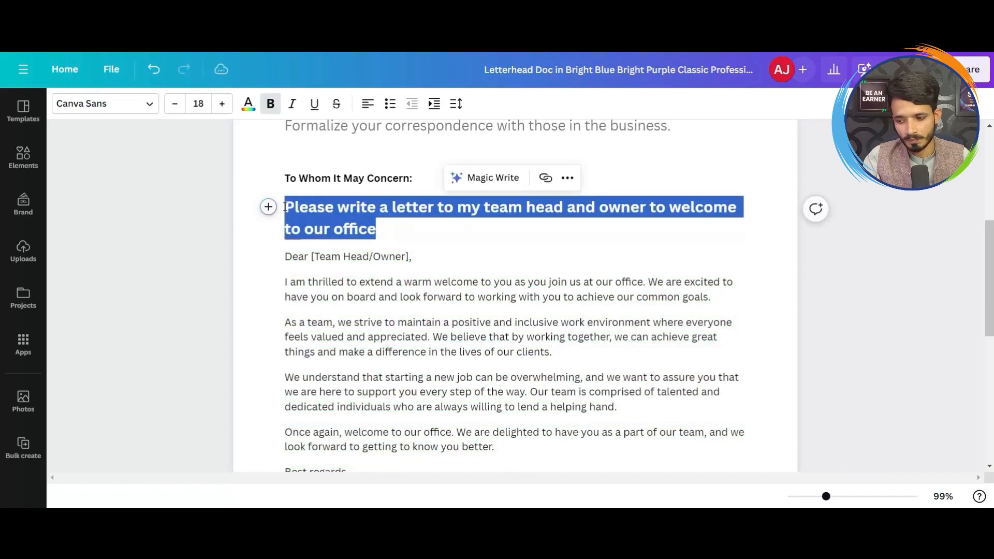
key(BackSpace)
key(BackSpace)
Remove the "To Whom It May Concern:" line and the empty lines above the generated letter's greeting.
drag(418, 178, 288, 178)
key(BackSpace)
key(BackSpace)
key(BackSpace)
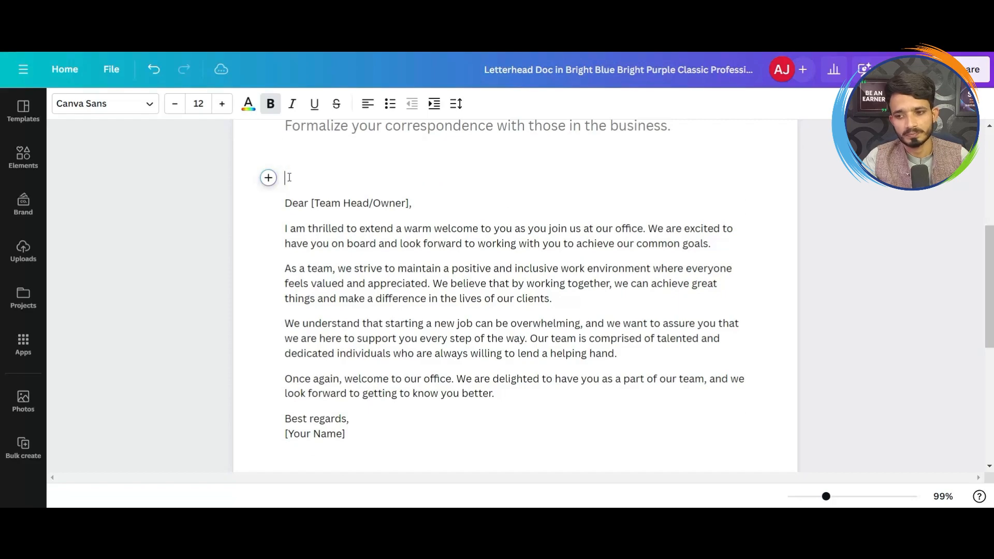
key(BackSpace)
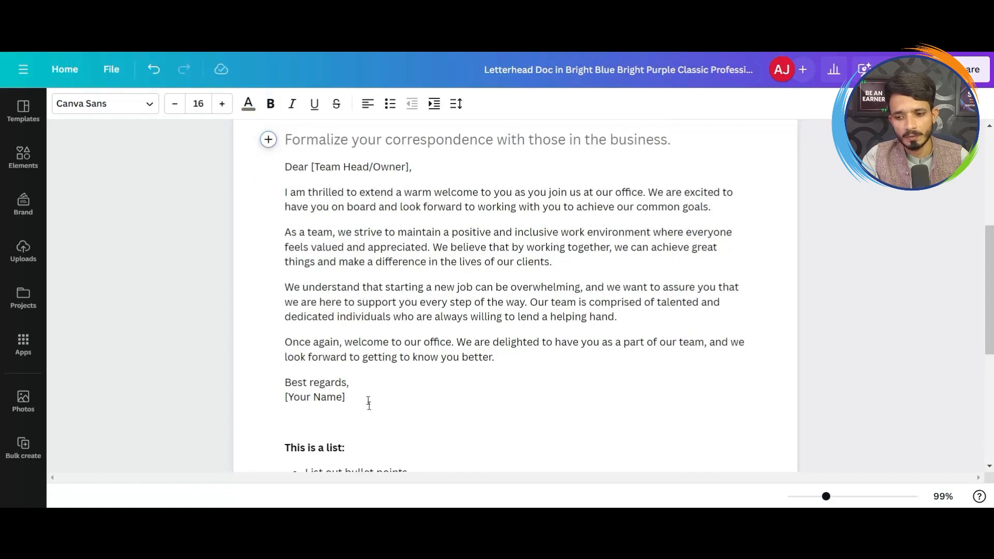
Highlight the "[Your Name]" placeholder in the letter's closing and review the generated letter.
drag(362, 401, 288, 398)
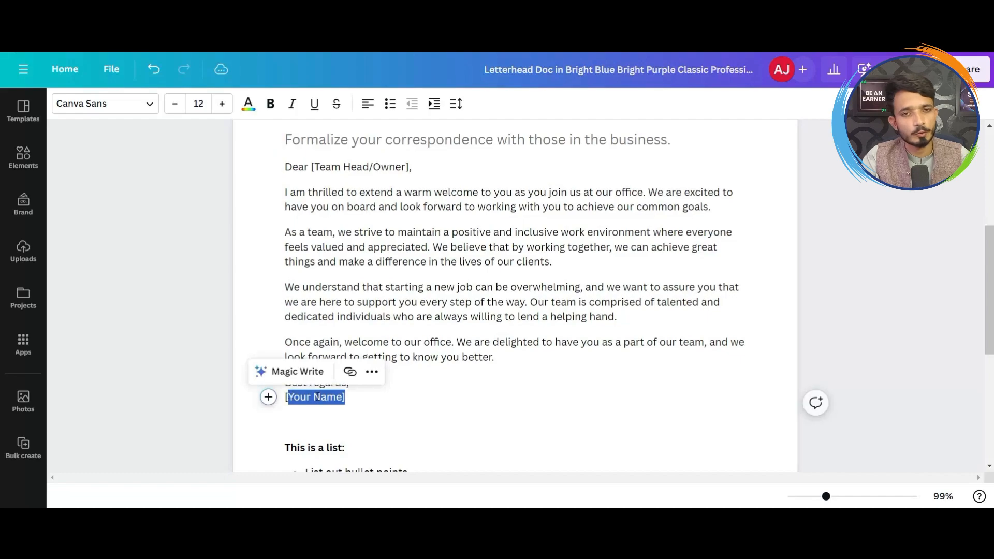
mouse_move(988, 305)
mouse_down()
mouse_move(988, 351)
mouse_move(988, 295)
mouse_up()
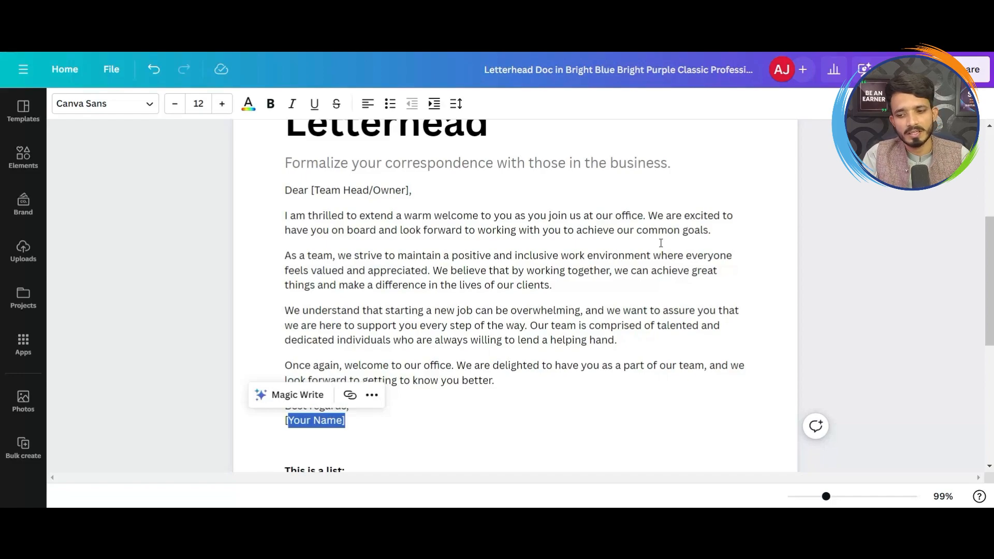
scroll(515, 295, up, 5)
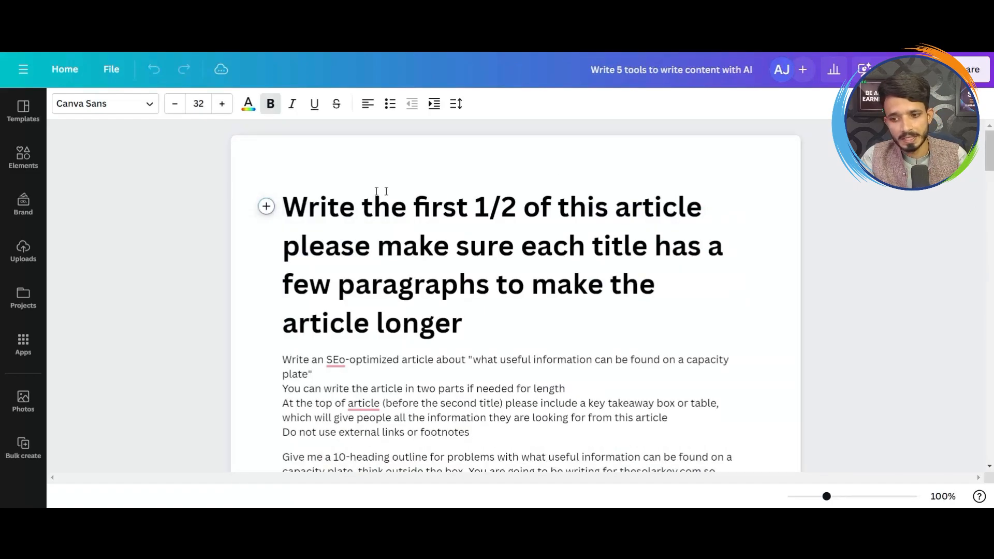
Examine the capacity plate article in the "Write 5 tools to write content with AI" document, from its prompt heading through the FAQ.
drag(306, 206, 487, 318)
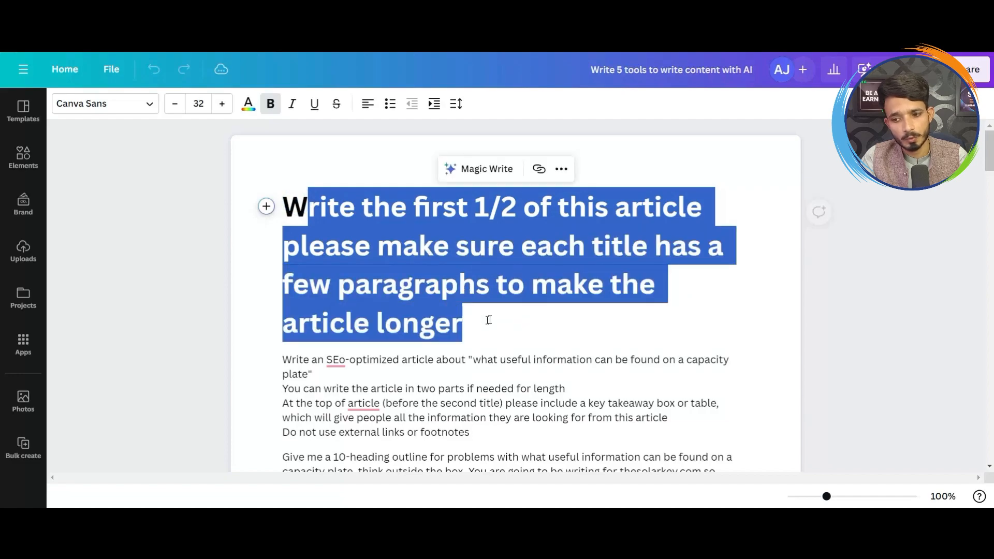
scroll(515, 295, down, 12)
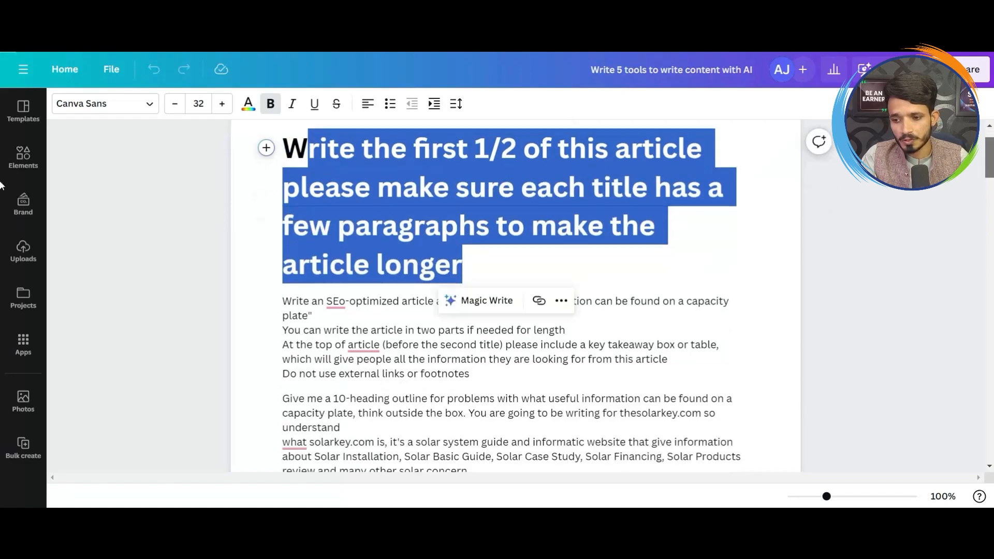
scroll(1, 233, down, 10)
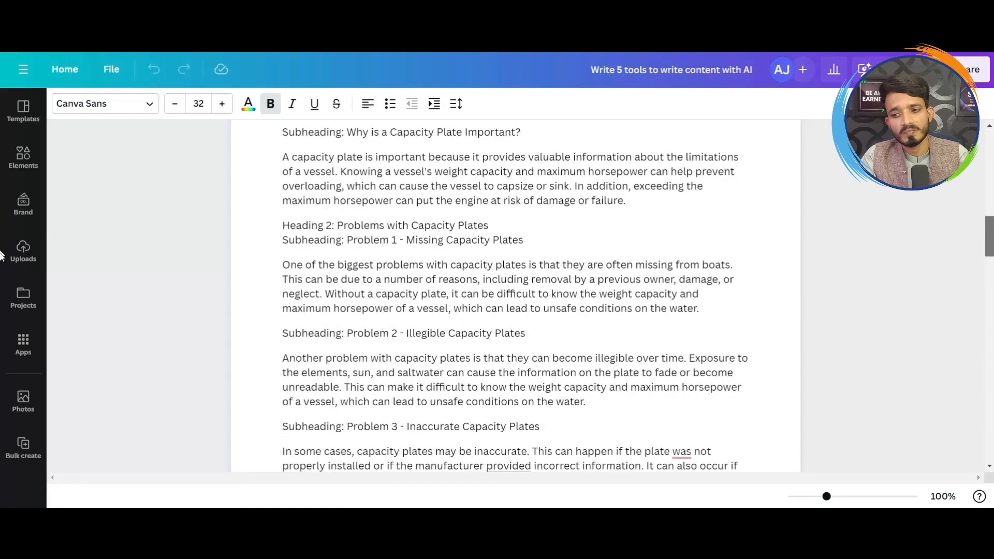
scroll(1, 300, down, 5)
scroll(1, 322, down, 3)
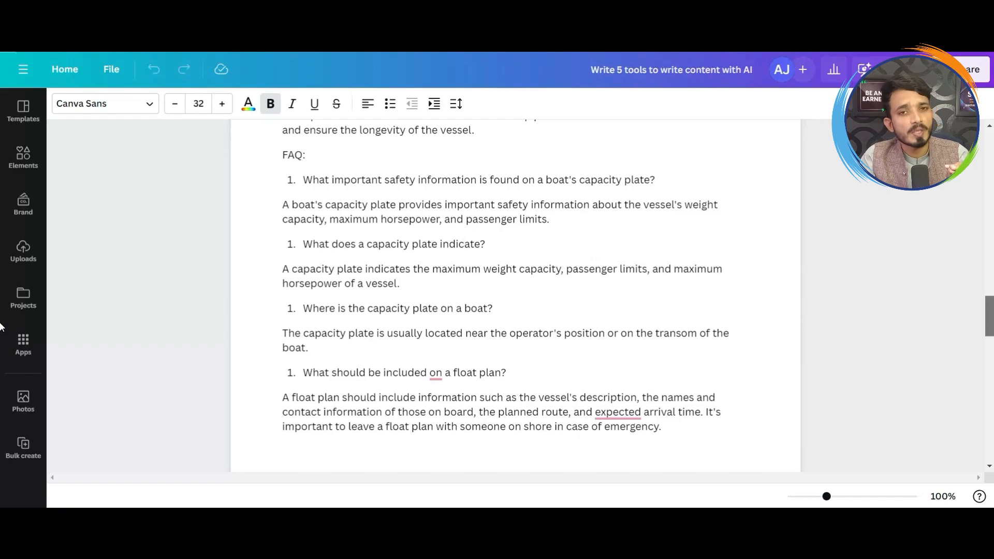
scroll(1, 326, down, 12)
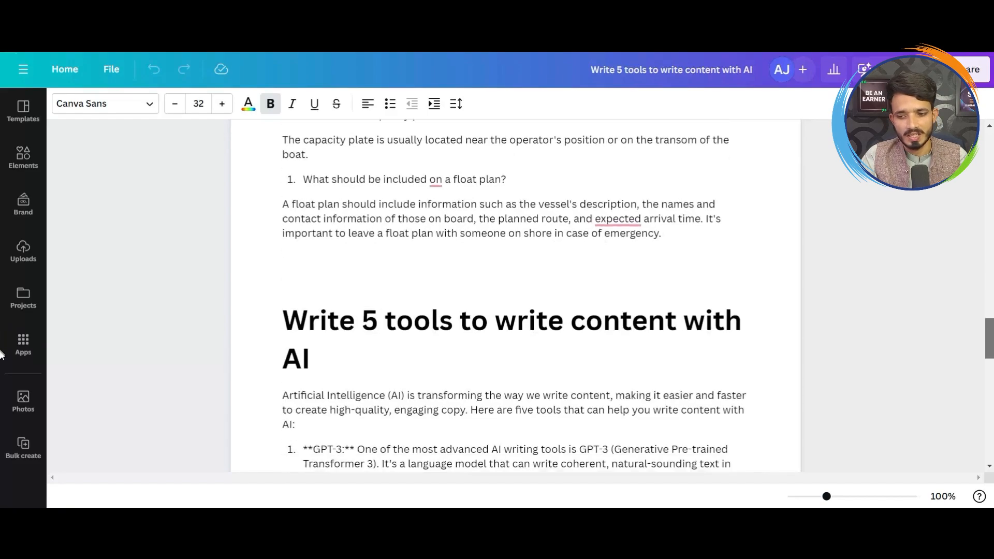
Examine the "Write 5 tools to write content with AI" section, its GPT-3 list entry and the hand-and-heart graphic further down.
drag(990, 355, 989, 355)
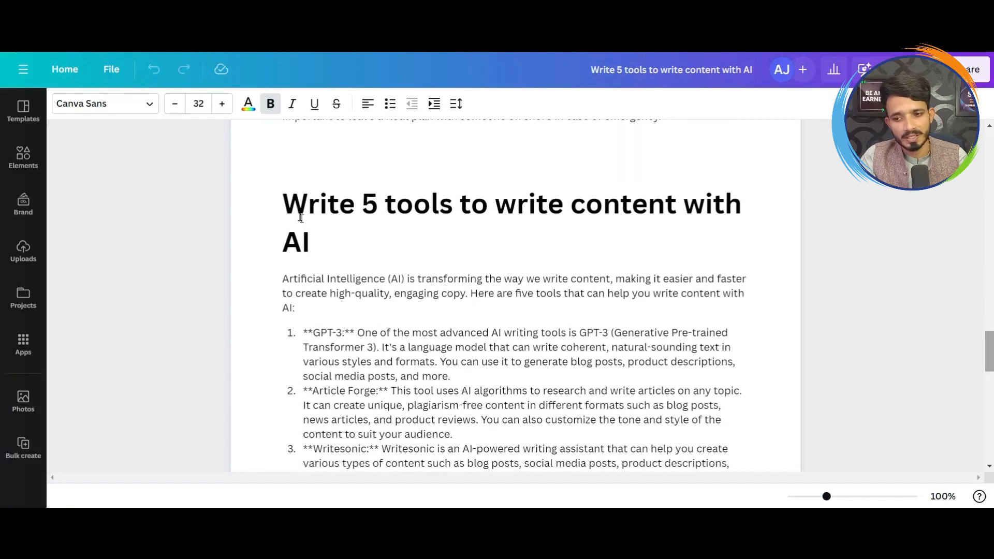
drag(283, 204, 441, 238)
drag(568, 227, 603, 215)
click(334, 240)
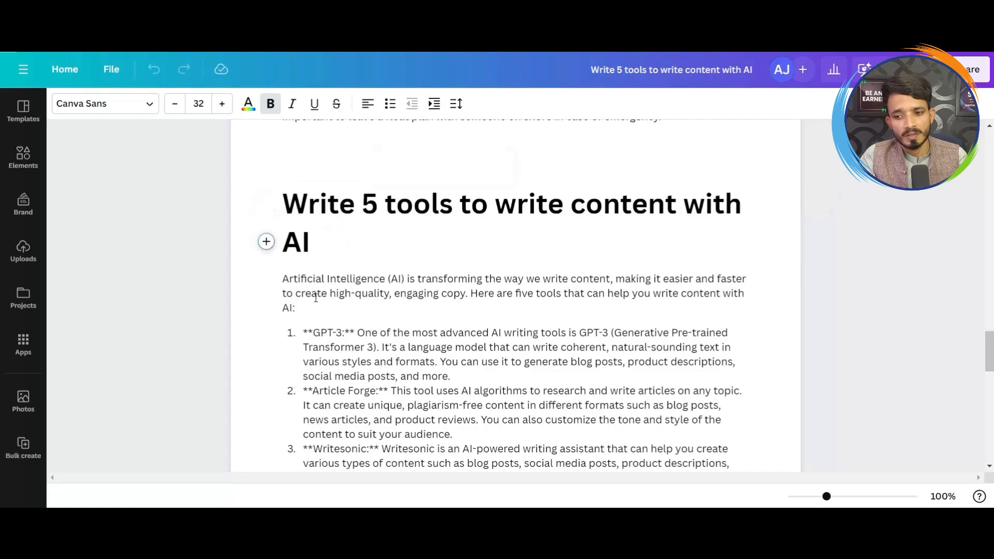
drag(314, 333, 465, 375)
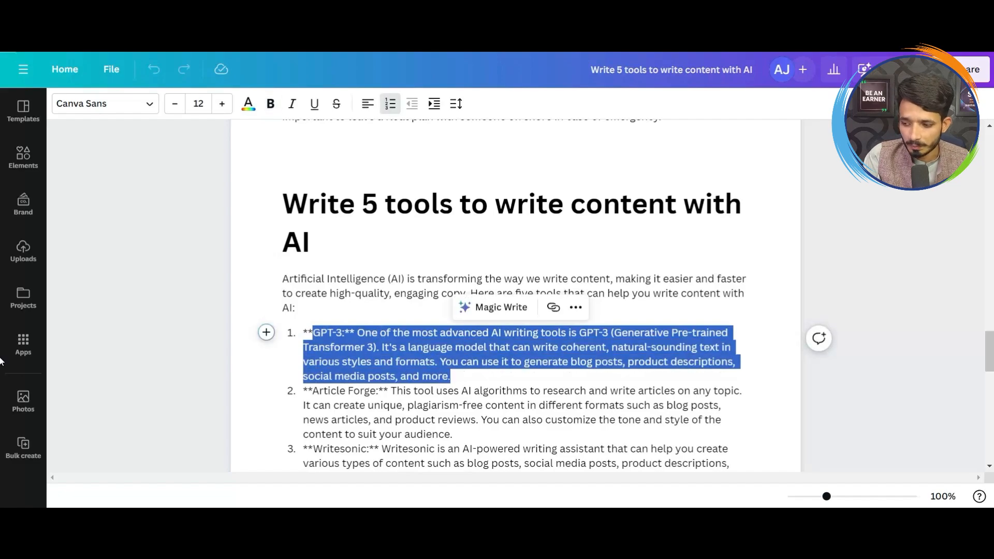
drag(992, 362, 993, 413)
scroll(516, 295, down, 5)
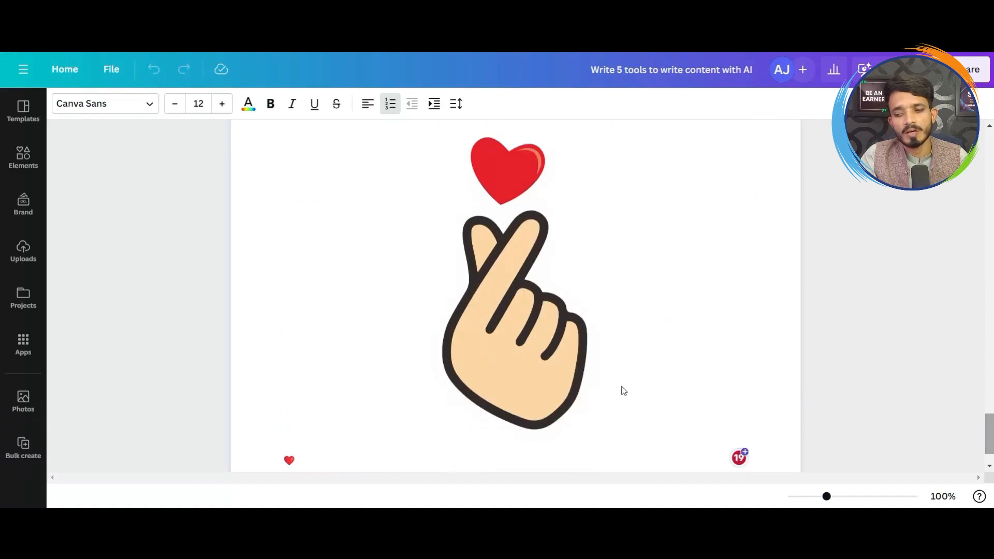
click(541, 341)
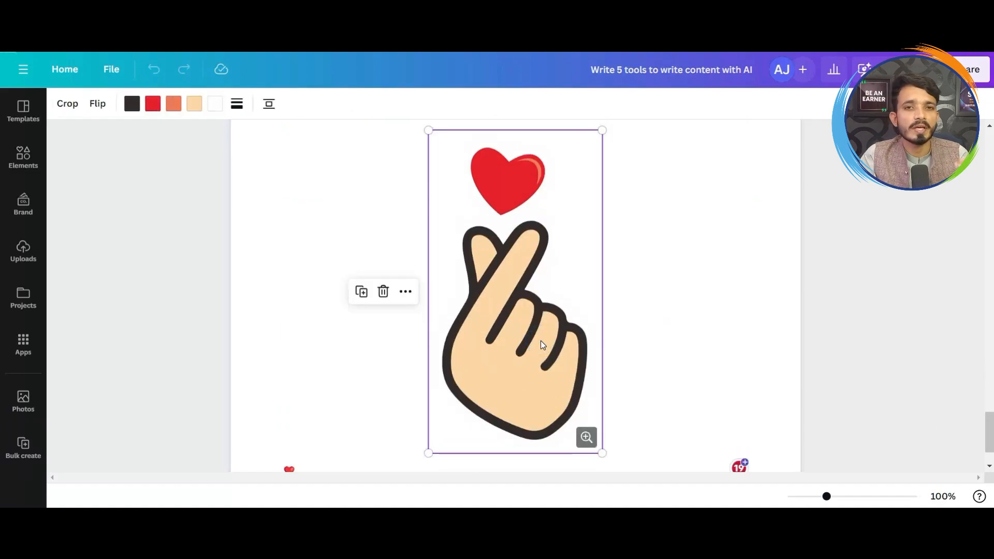
Add an empty line below the document's first heading and insert a design there using the Colorful Shapes Header Banner template.
drag(990, 434, 990, 151)
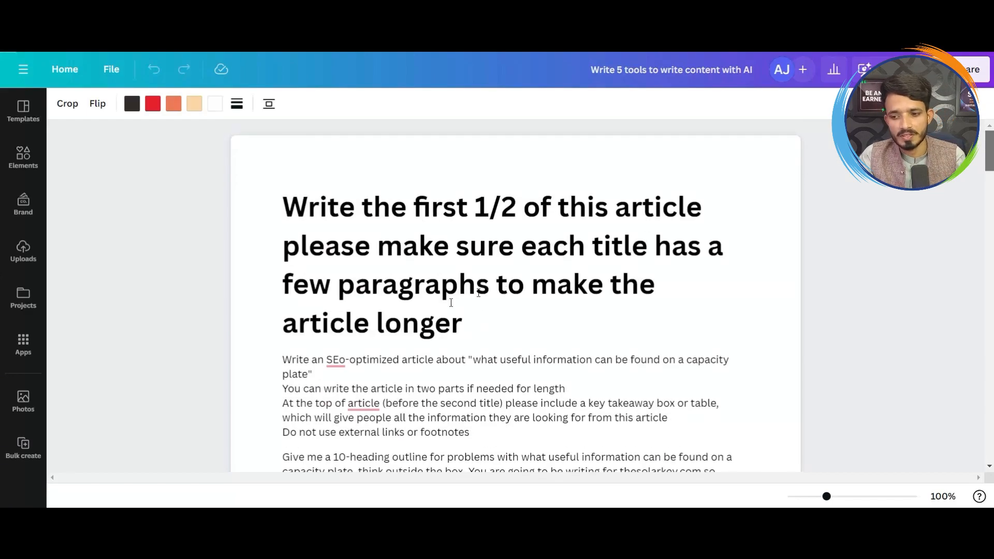
click(471, 335)
key(Return)
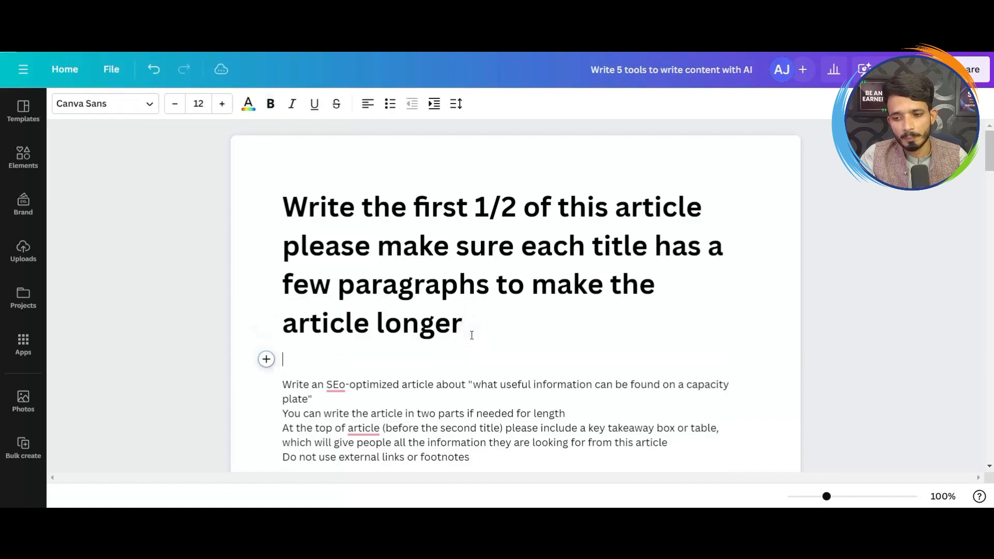
click(266, 360)
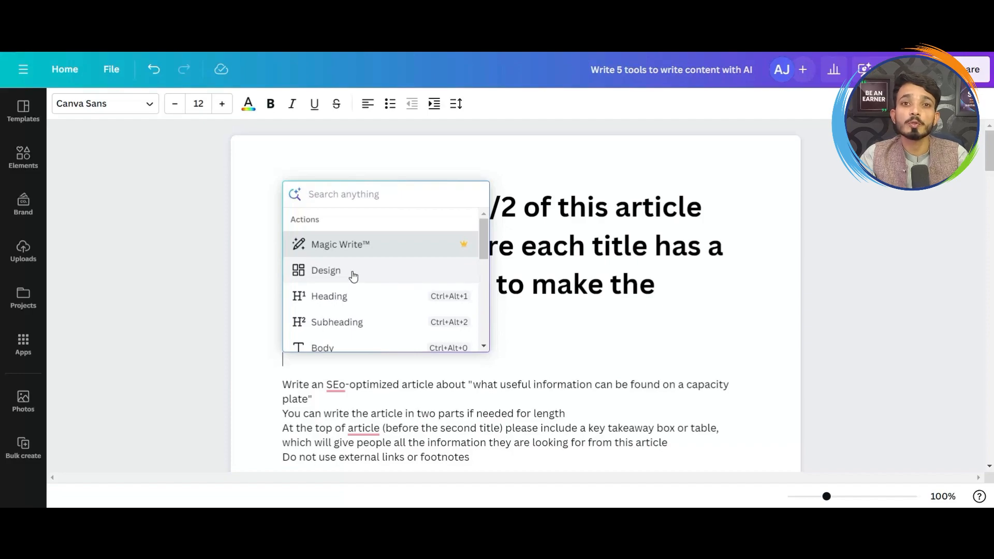
click(353, 275)
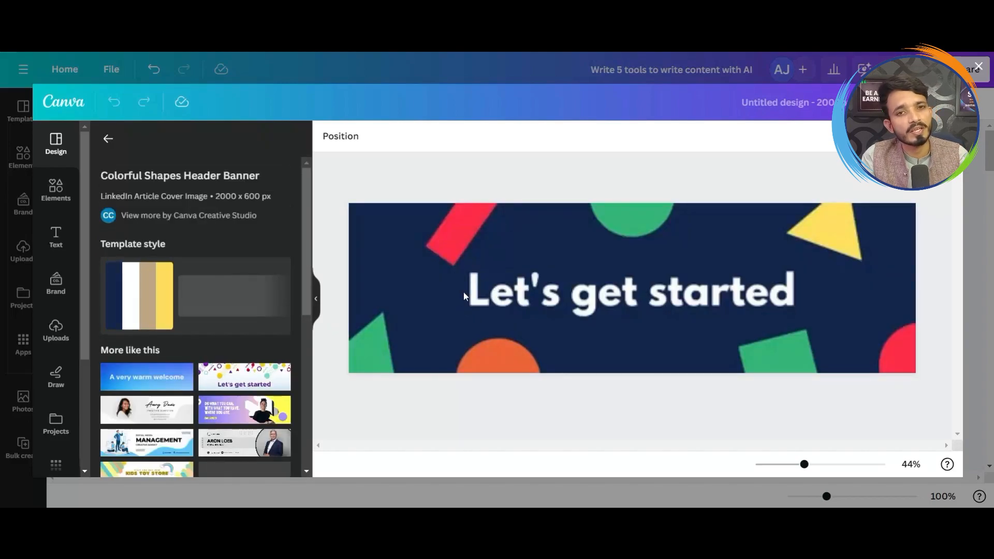
Change the header banner's text to "Let's Do it" and return to the document with the edited design.
double_click(574, 296)
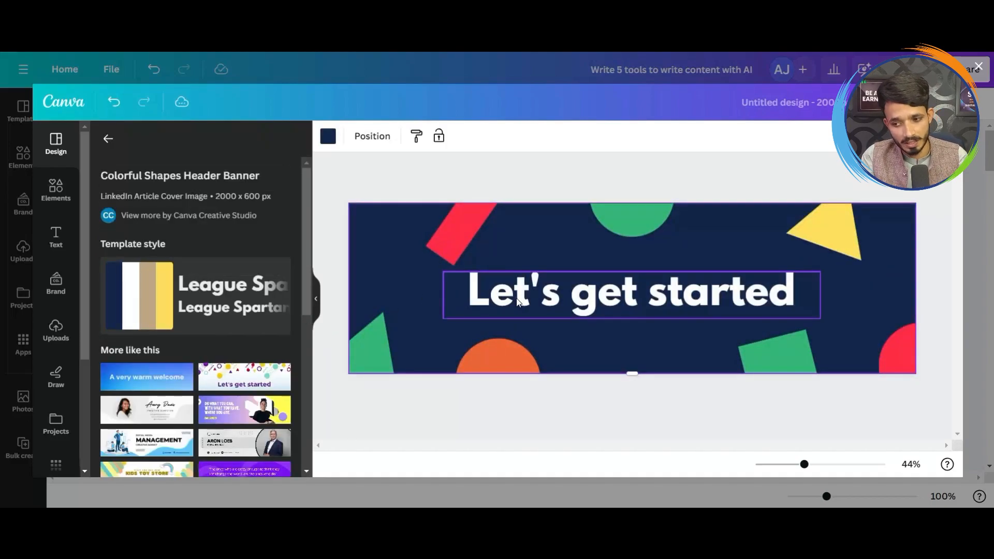
click(573, 296)
drag(572, 297, 796, 300)
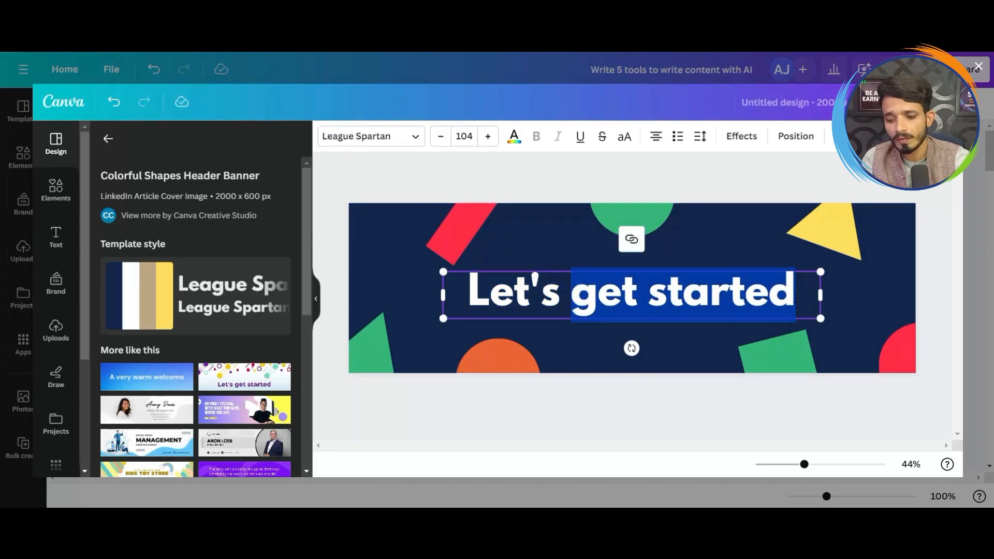
text(Dp)
key(BackSpace)
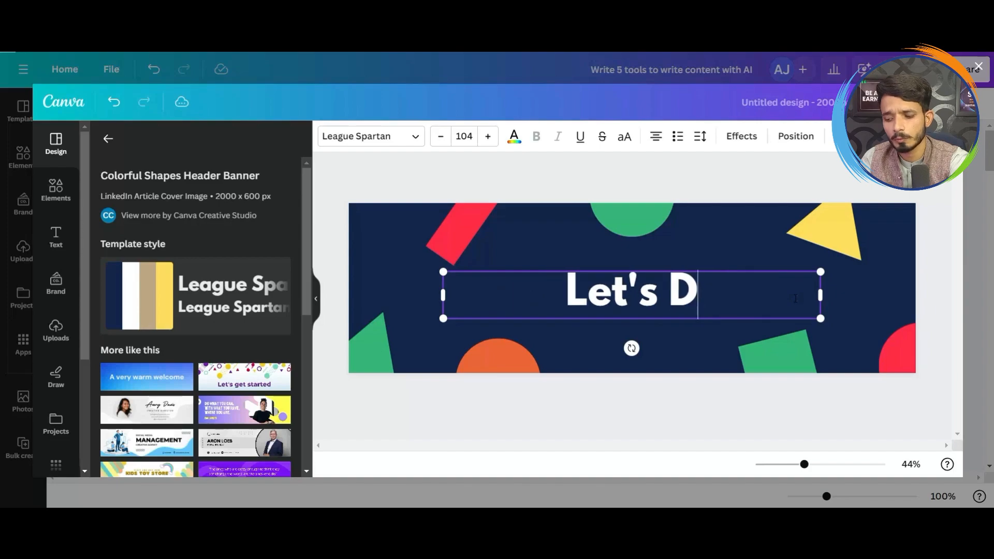
text(o It)
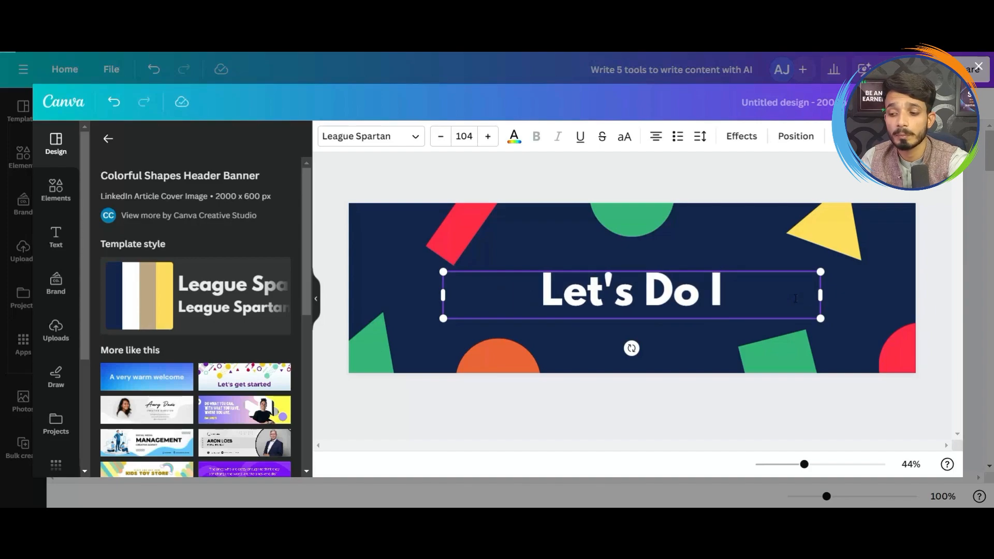
key(BackSpace)
key(BackSpace)
text(it)
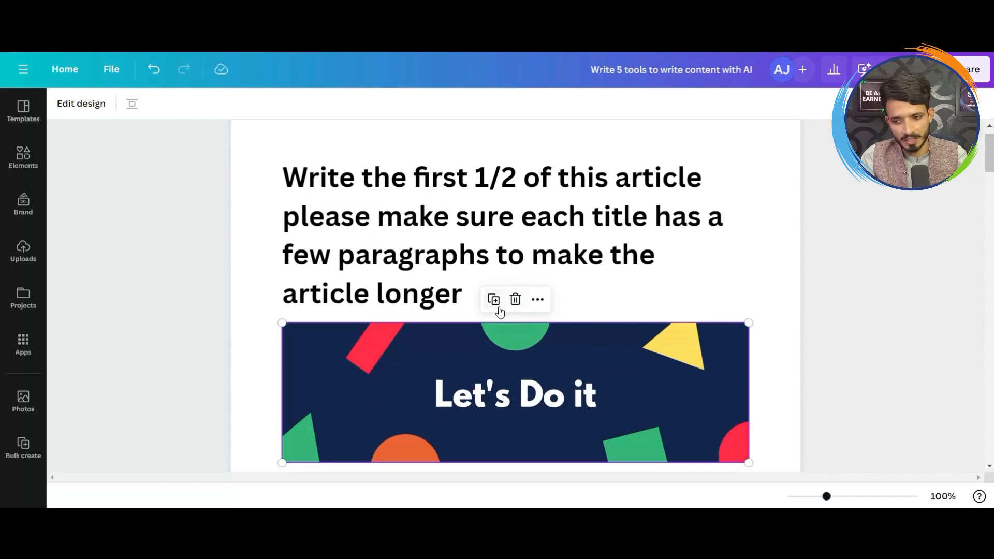
Insert the smiling face with heart-eyes emoji on the empty line below the banner, found by searching the emojis for "love".
scroll(488, 355, down, 3)
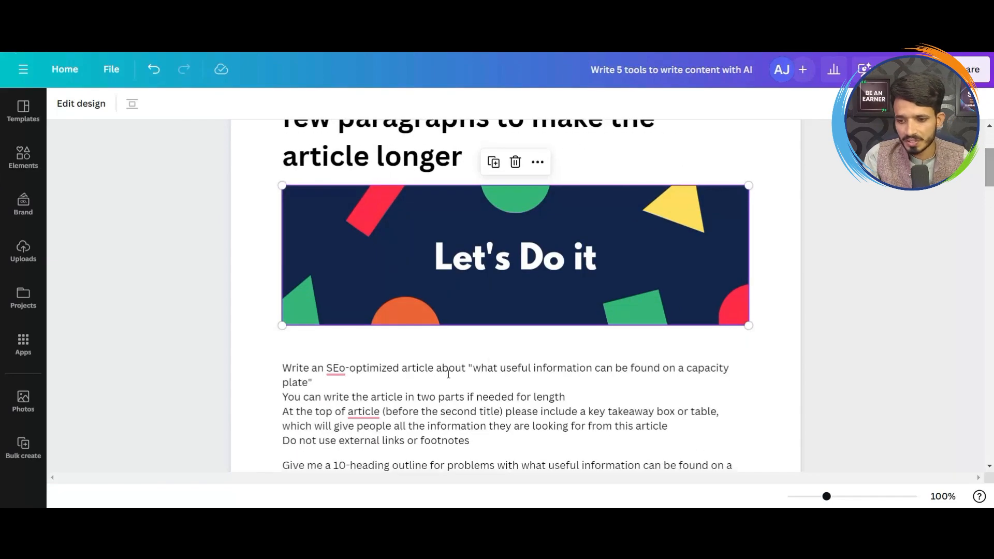
click(299, 349)
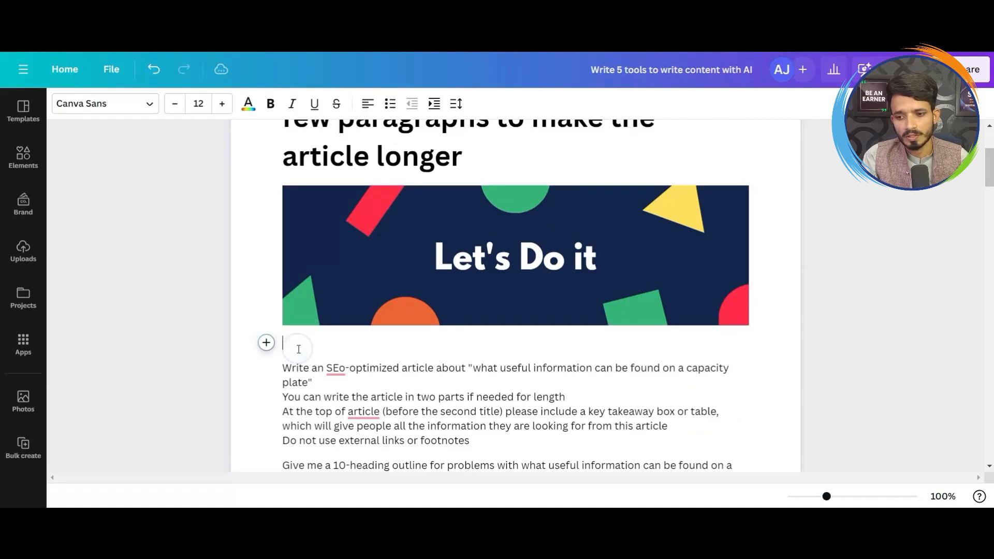
click(267, 343)
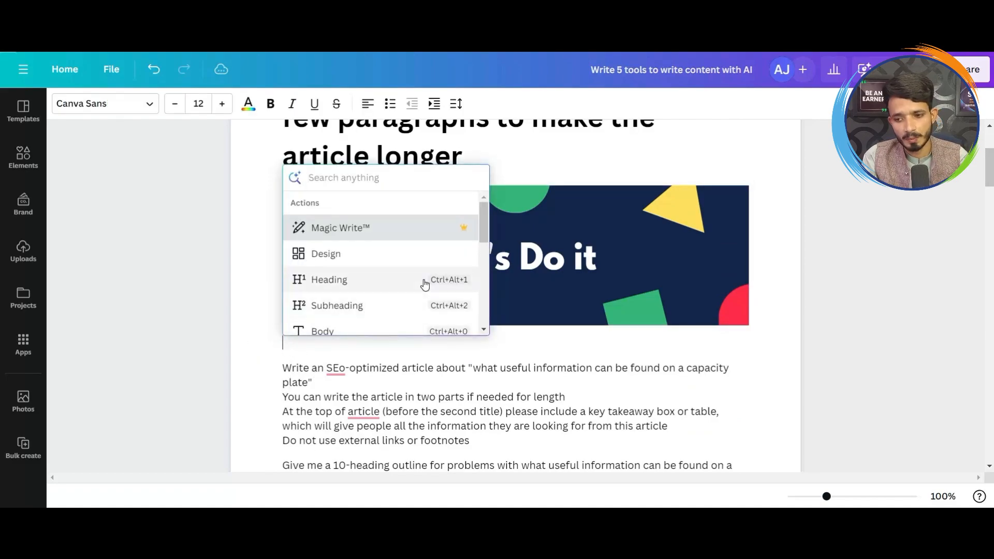
drag(480, 231, 479, 255)
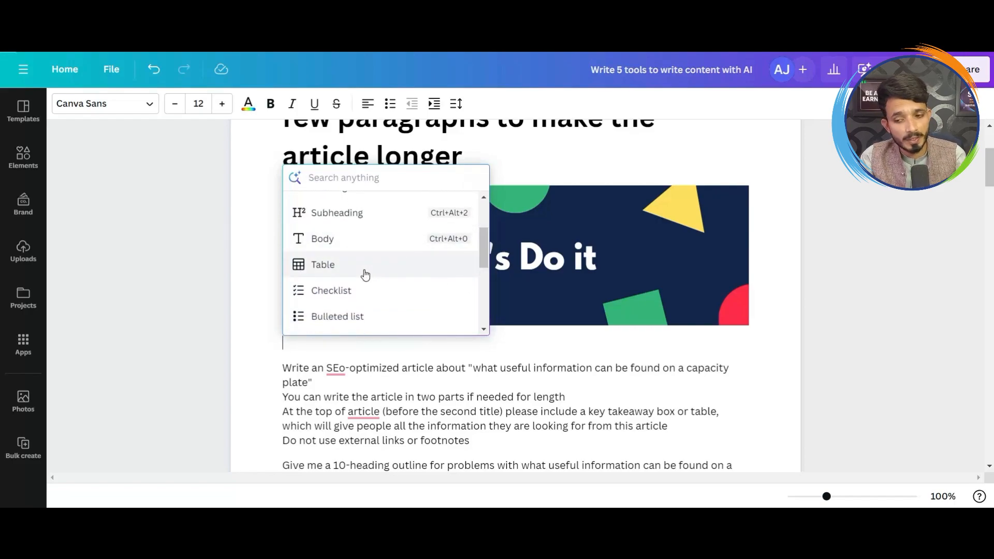
drag(484, 249, 484, 269)
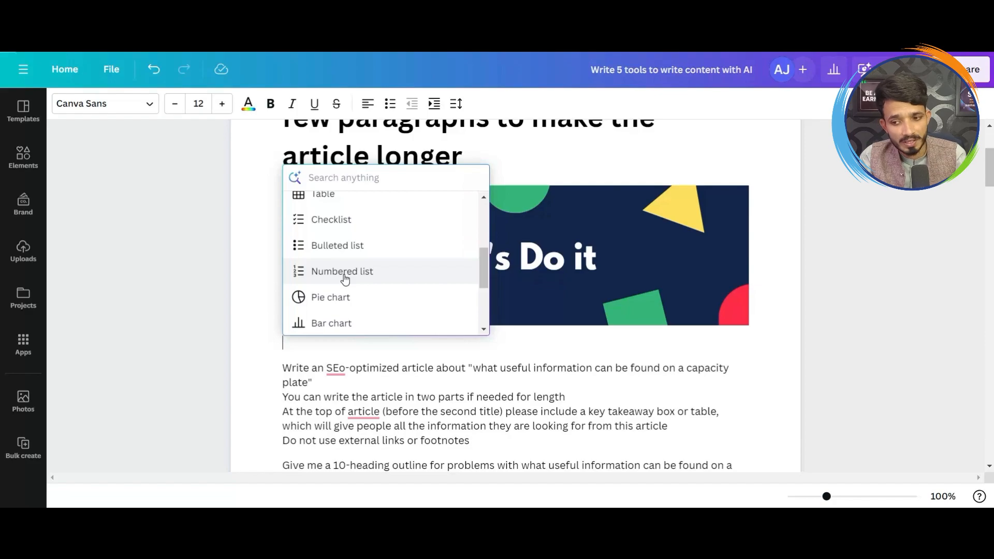
drag(482, 273, 481, 312)
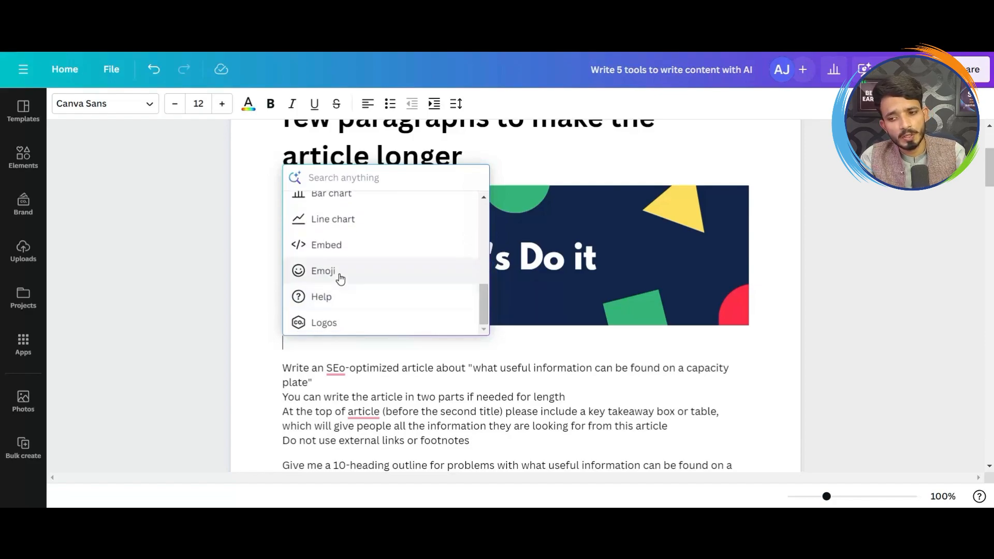
click(322, 281)
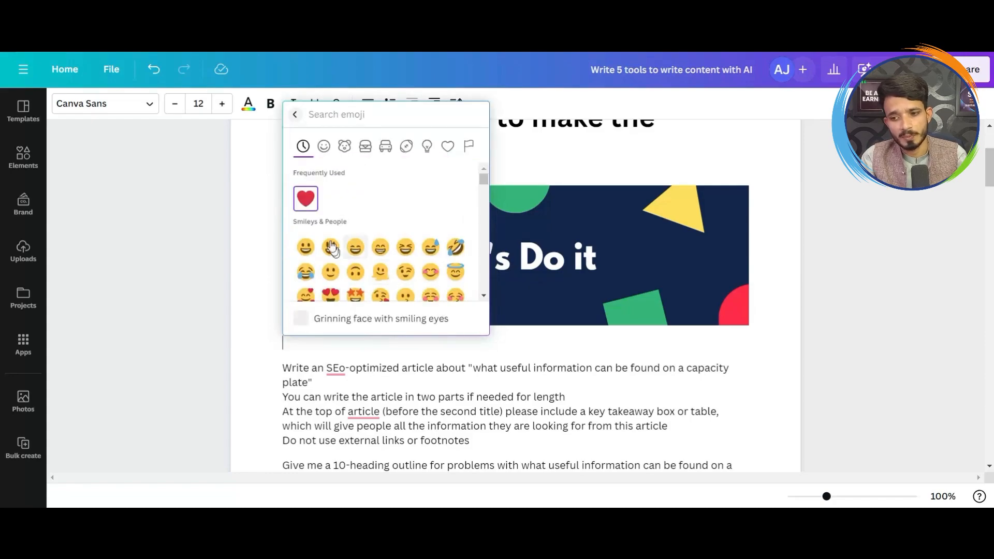
click(331, 116)
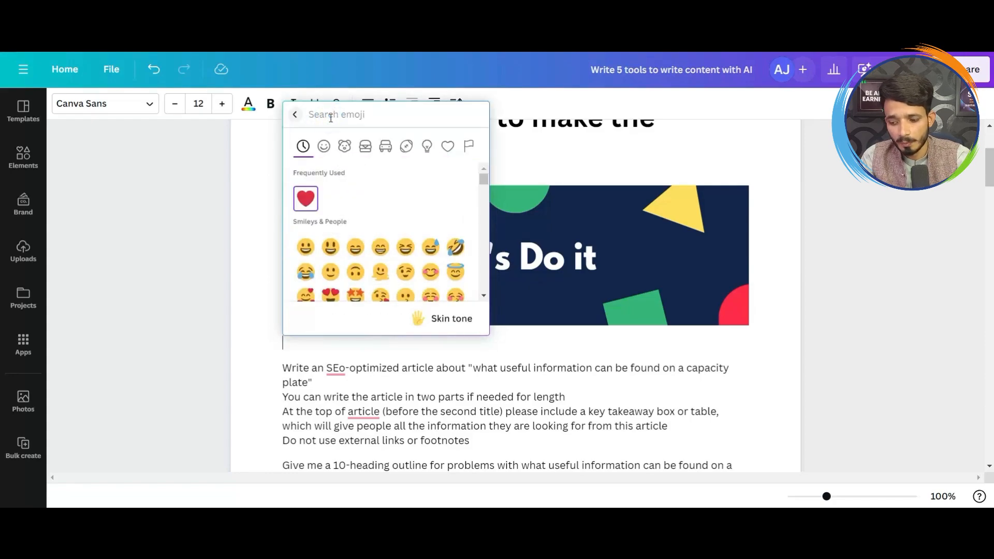
text(love)
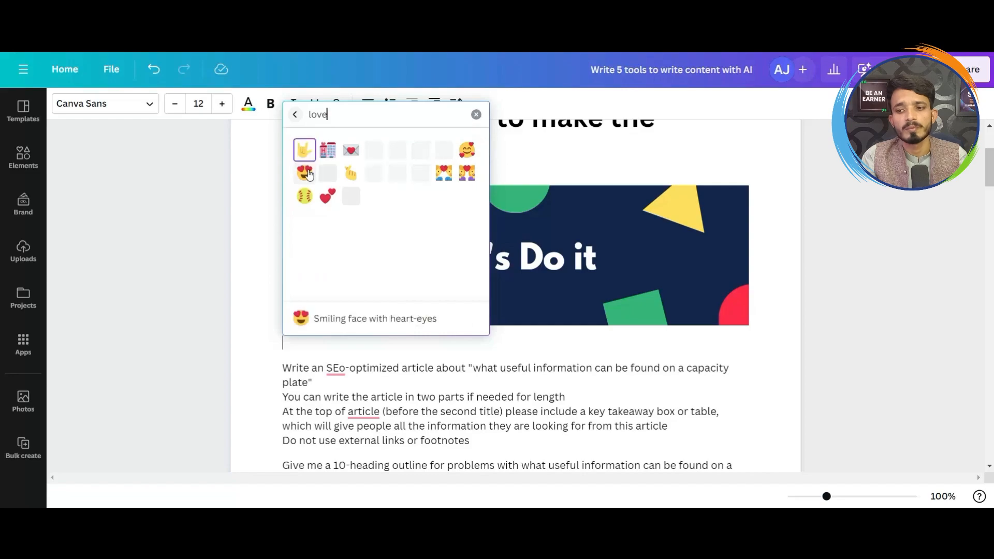
click(307, 173)
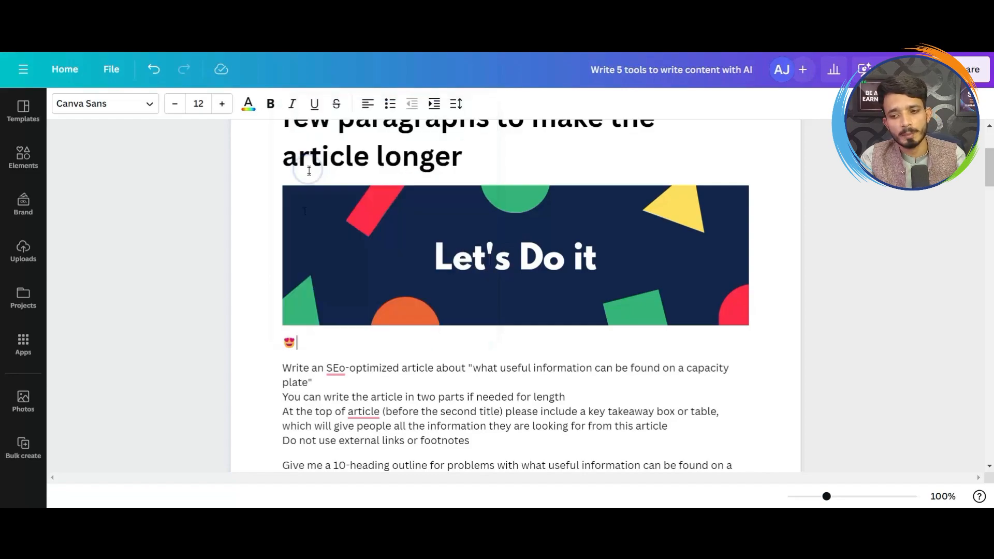
drag(298, 343, 283, 344)
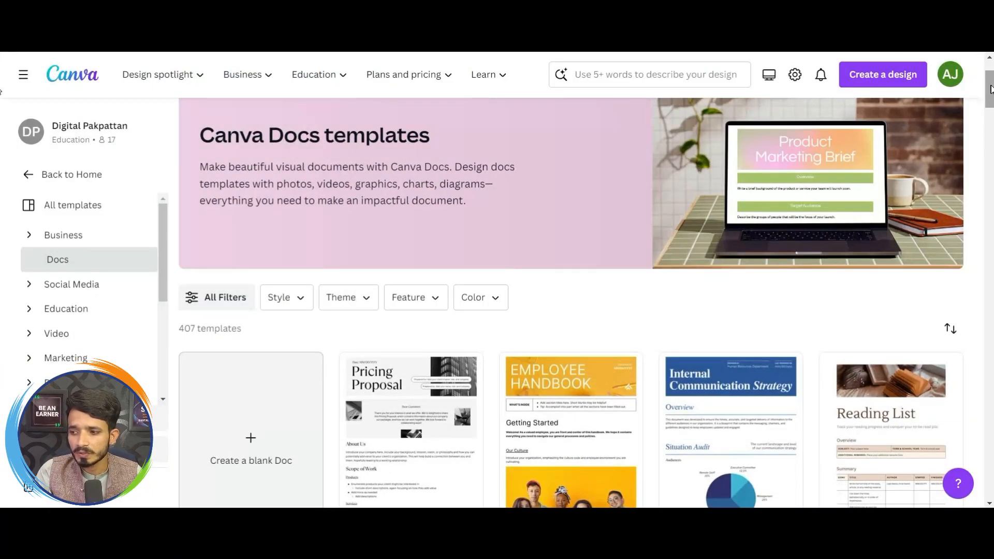
Browse the Canva Docs templates gallery, from the pricing proposal down past the thank you letters and meal planner.
scroll(2, 114, down, 5)
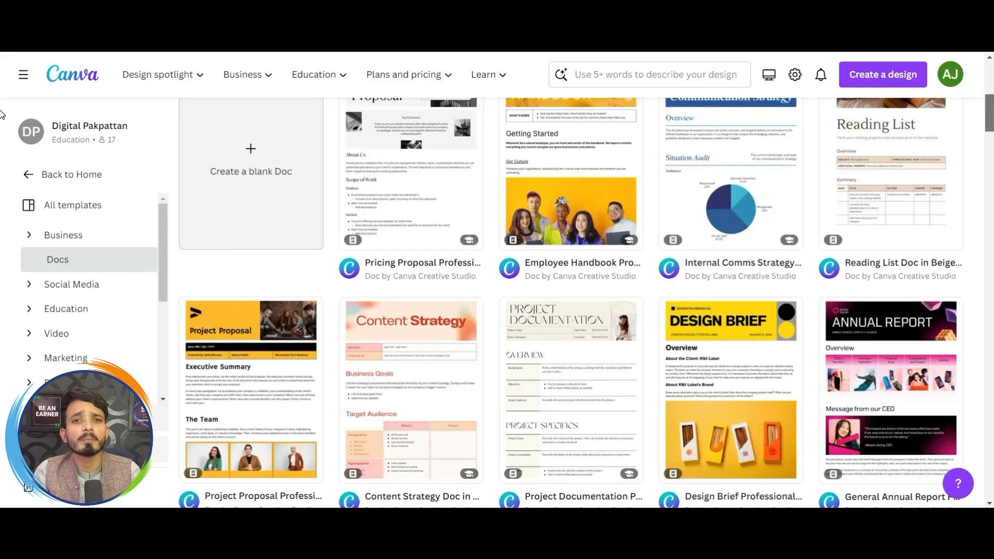
scroll(2, 114, down, 3)
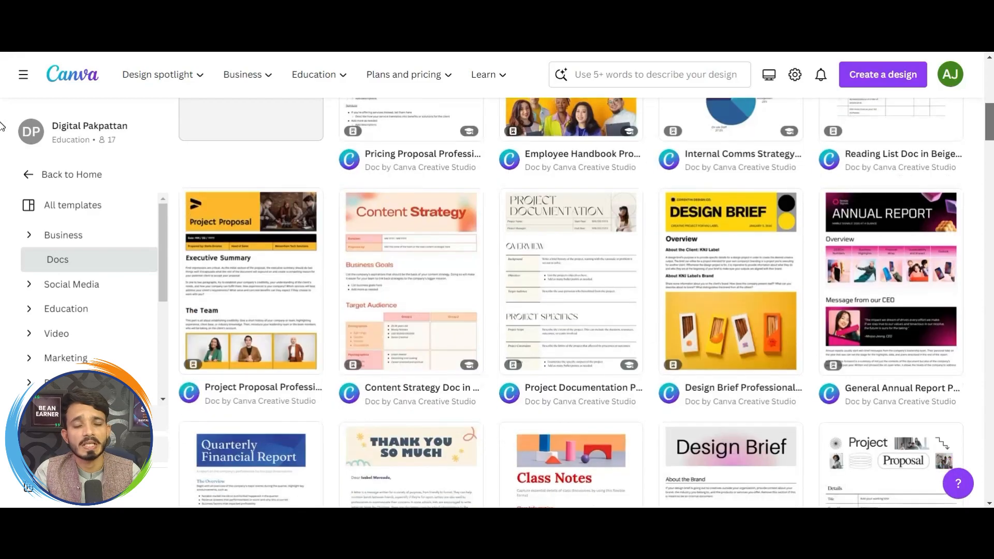
scroll(2, 130, down, 2)
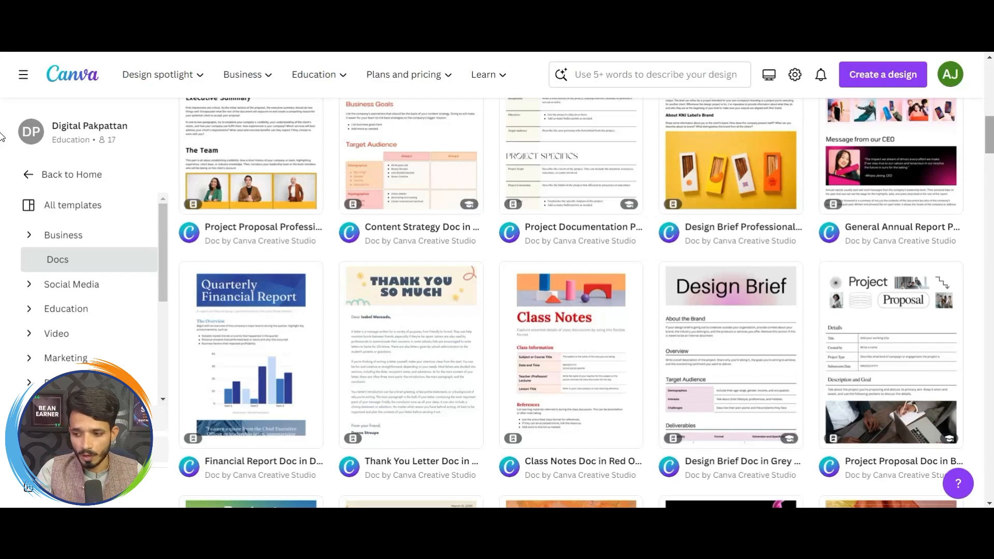
scroll(790, 149, down, 4)
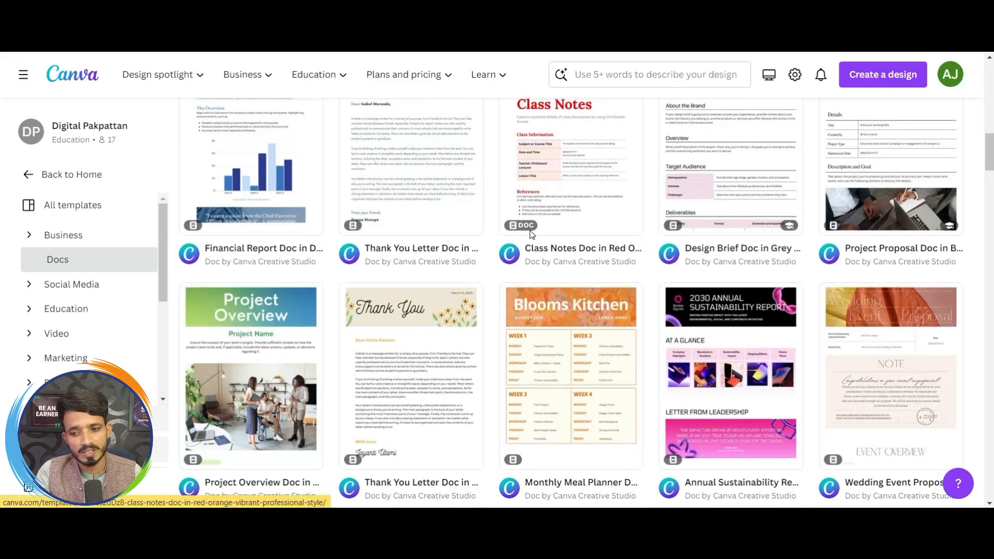
drag(992, 167, 993, 179)
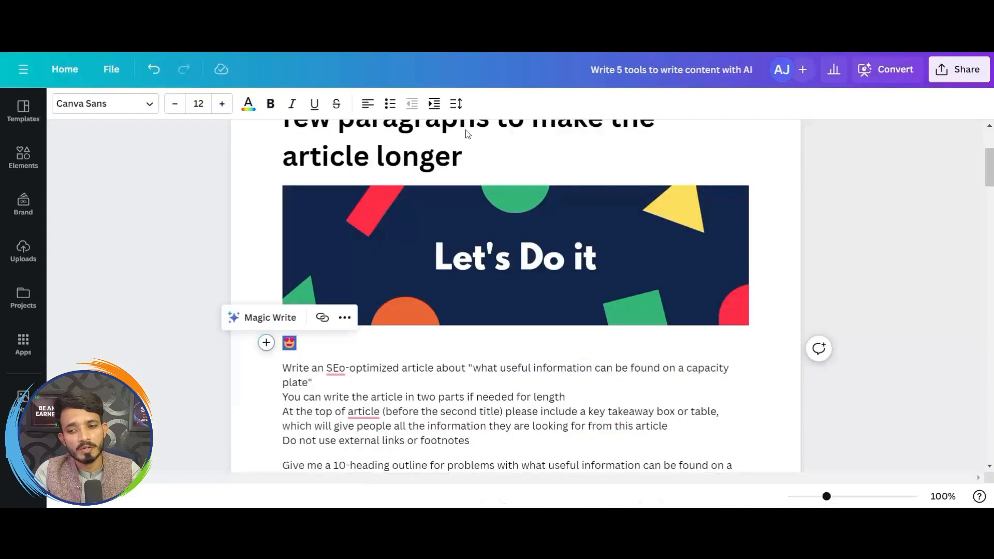
Find the feather quill among graphics for "pen", insert it below the emoji and shrink it to less than half its size.
click(28, 166)
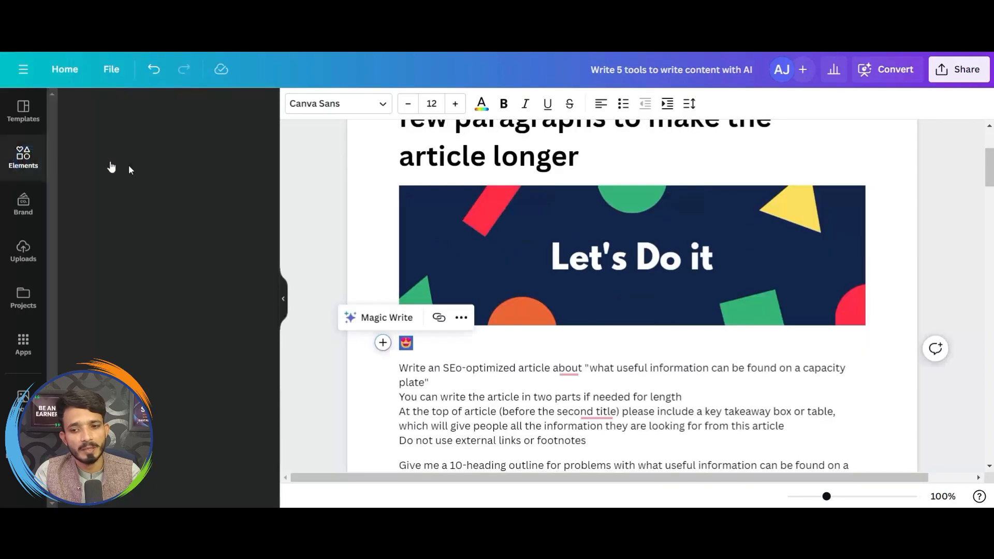
click(135, 113)
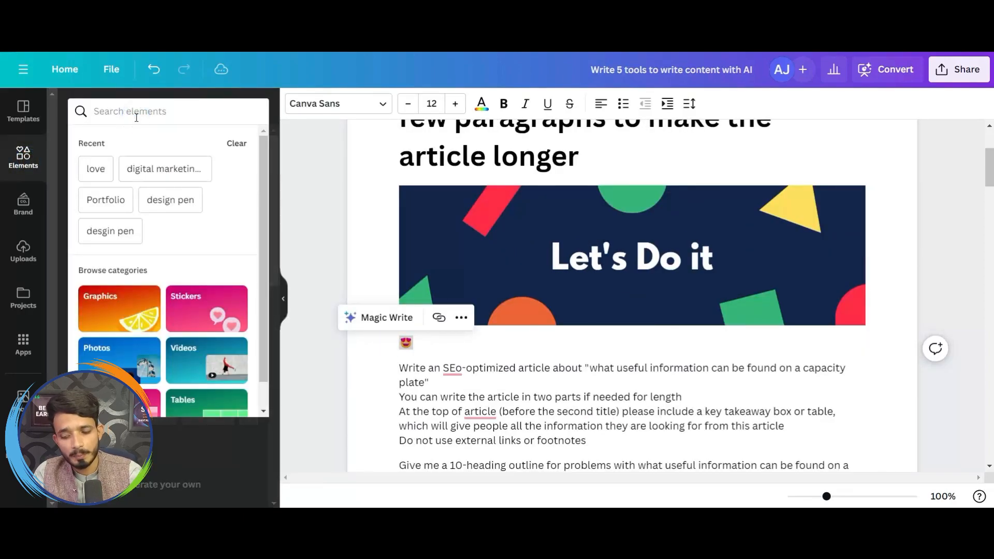
text(pen)
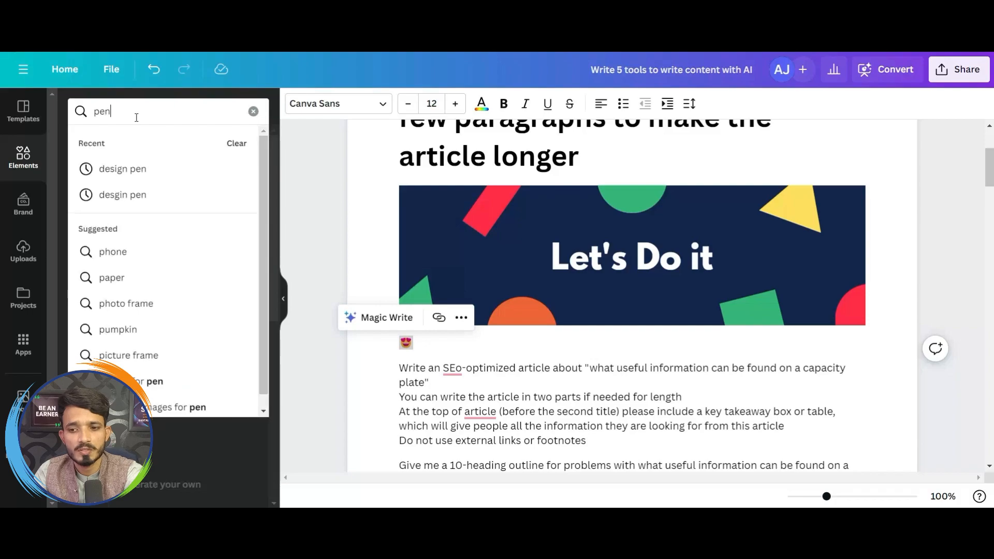
key(Return)
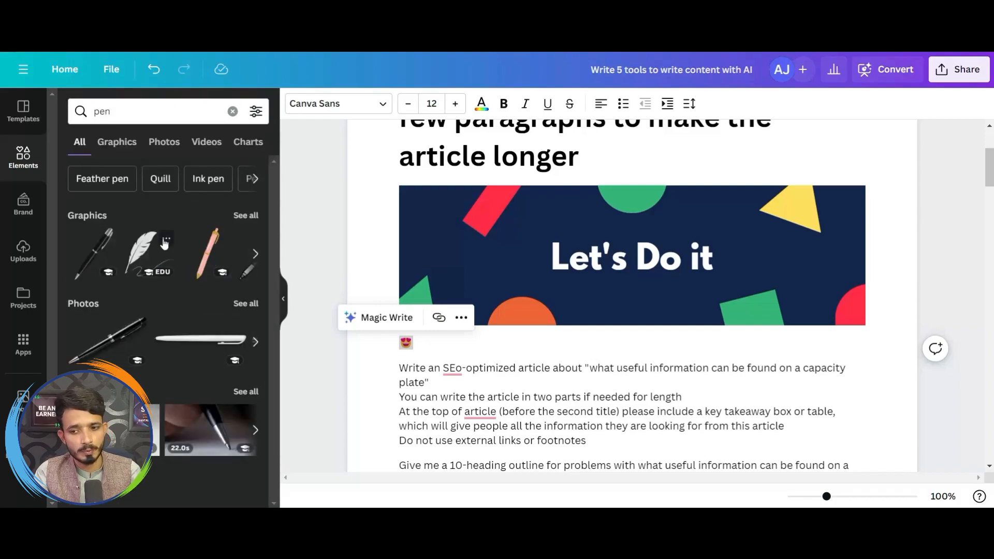
click(122, 148)
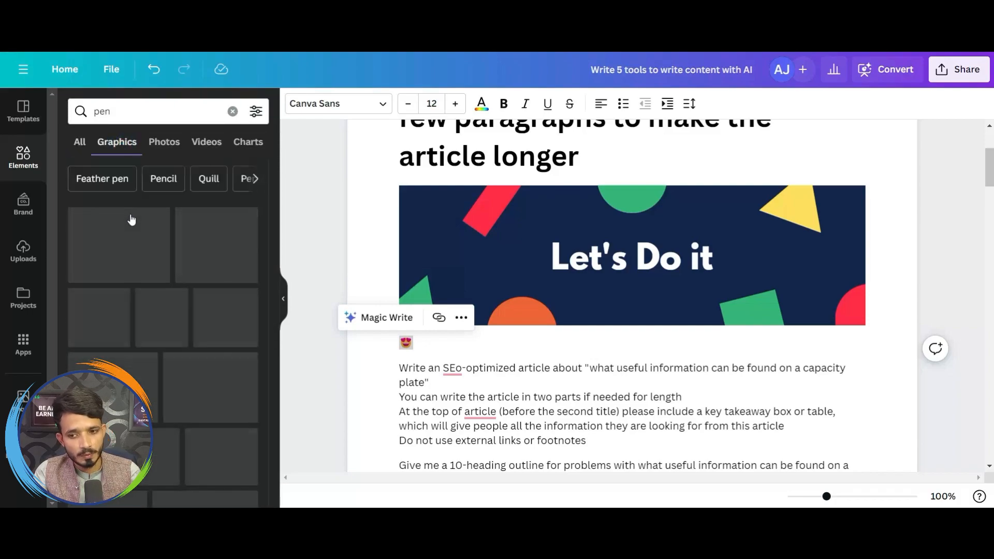
click(137, 252)
drag(273, 289, 424, 351)
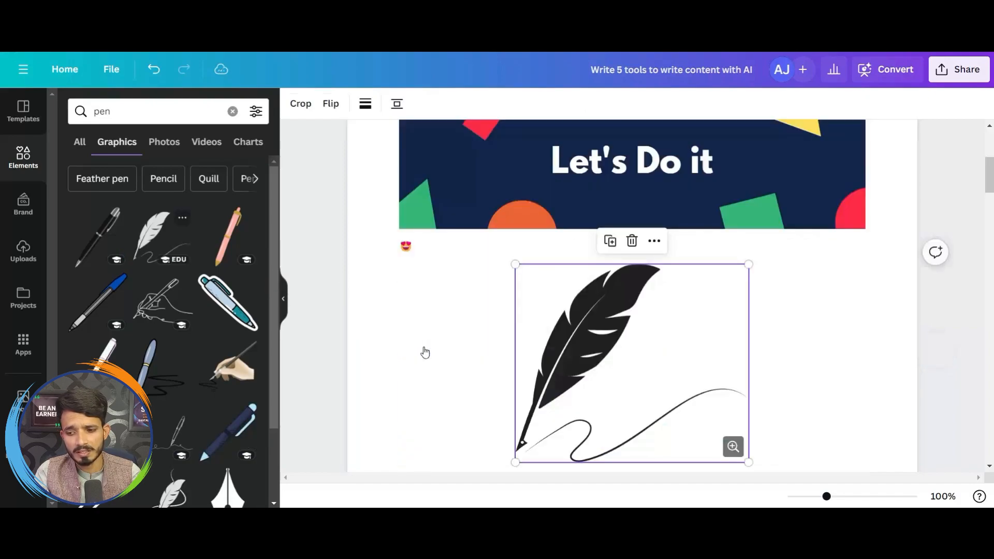
drag(746, 466, 637, 377)
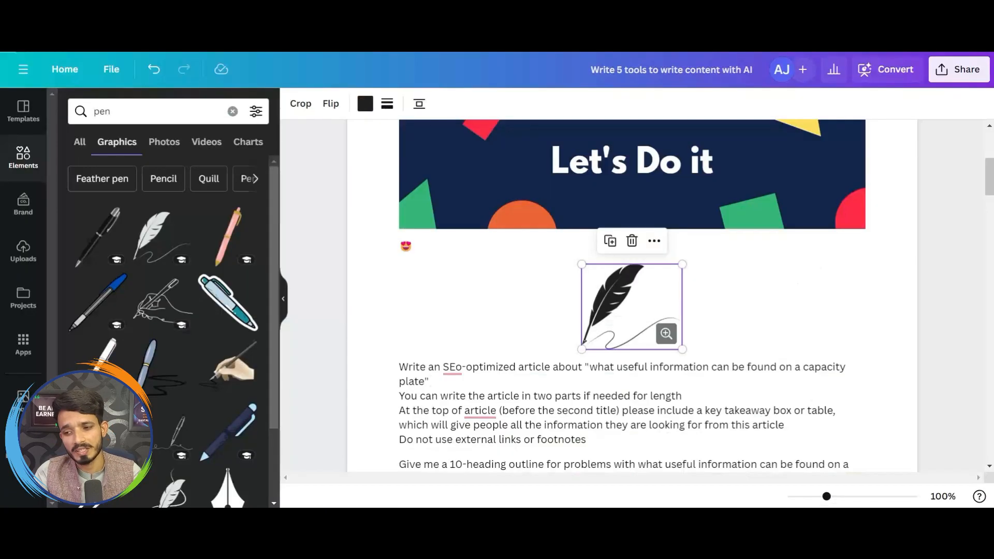
Select and copy the article text from the "Write an SEo-optimized article" line through the end of the FAQ.
drag(402, 360, 462, 410)
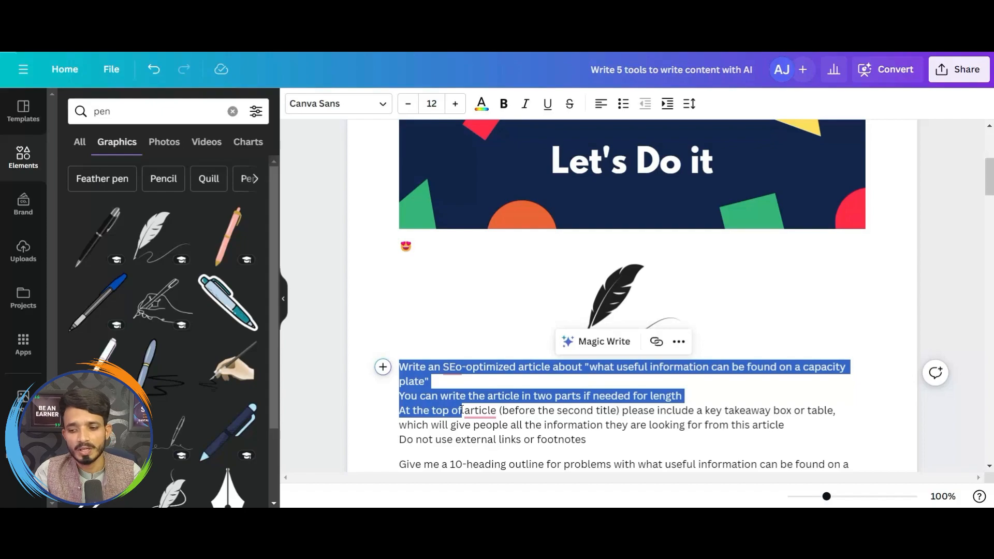
click(463, 410)
drag(400, 367, 799, 434)
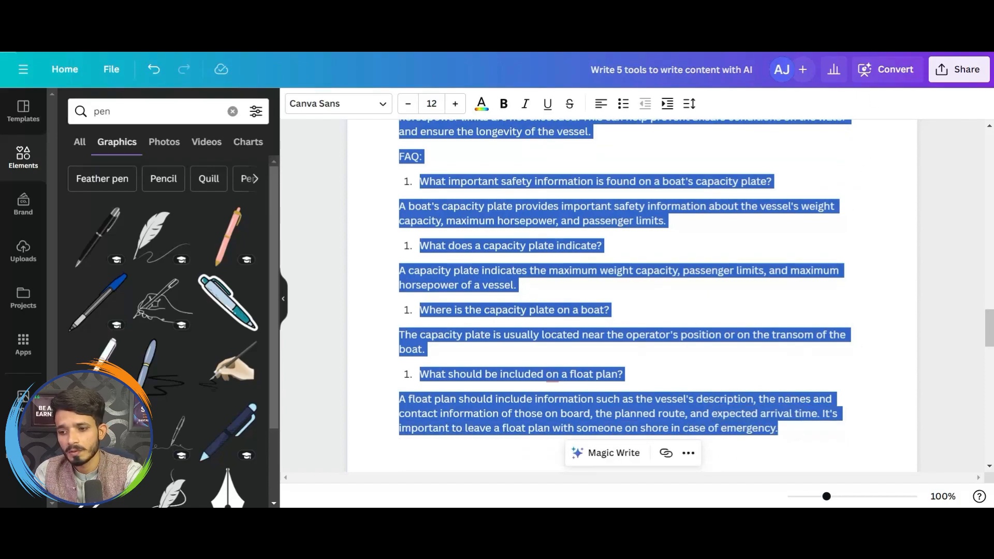
Open the Plagiarism Detector website's Plagiarism Checker in a new browser tab.
key(ctrl+t)
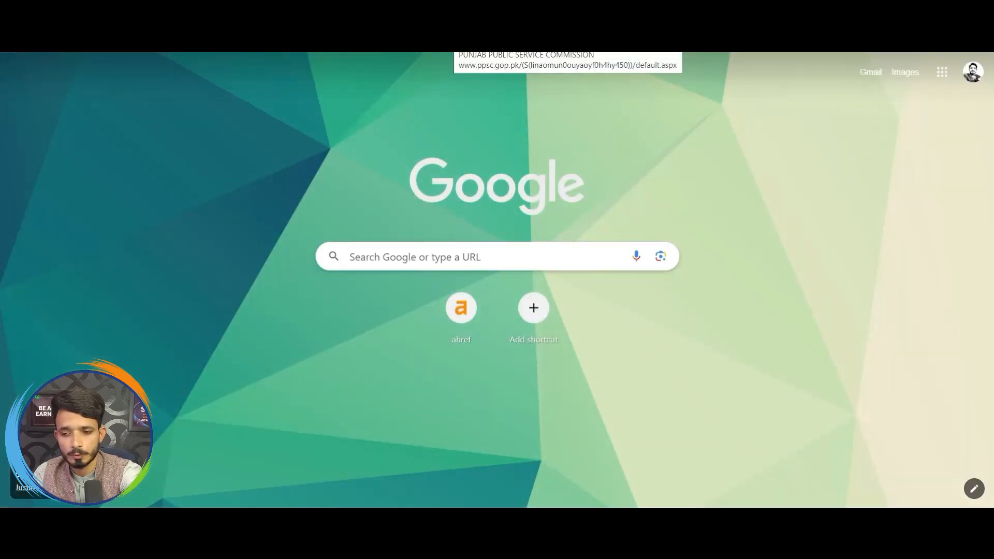
text(pla)
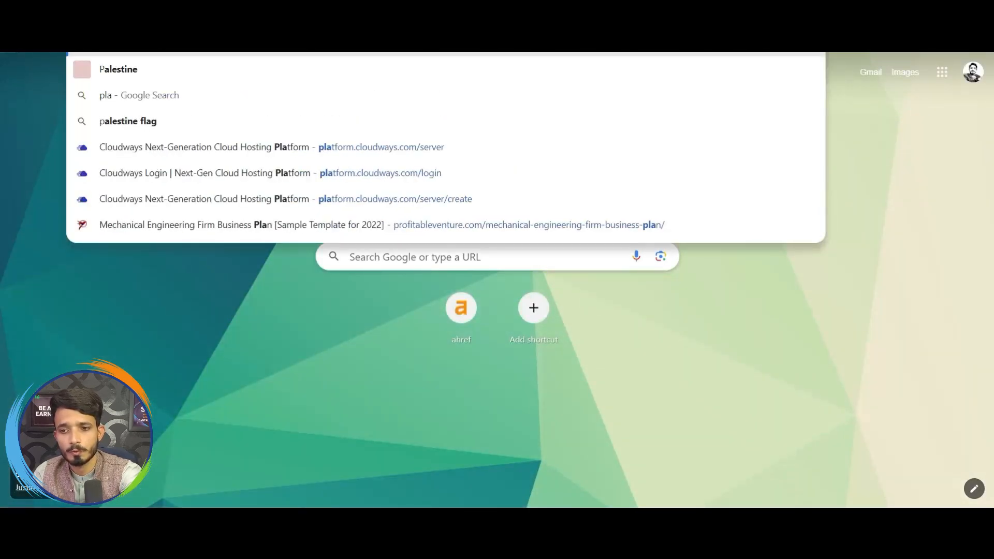
key(Return)
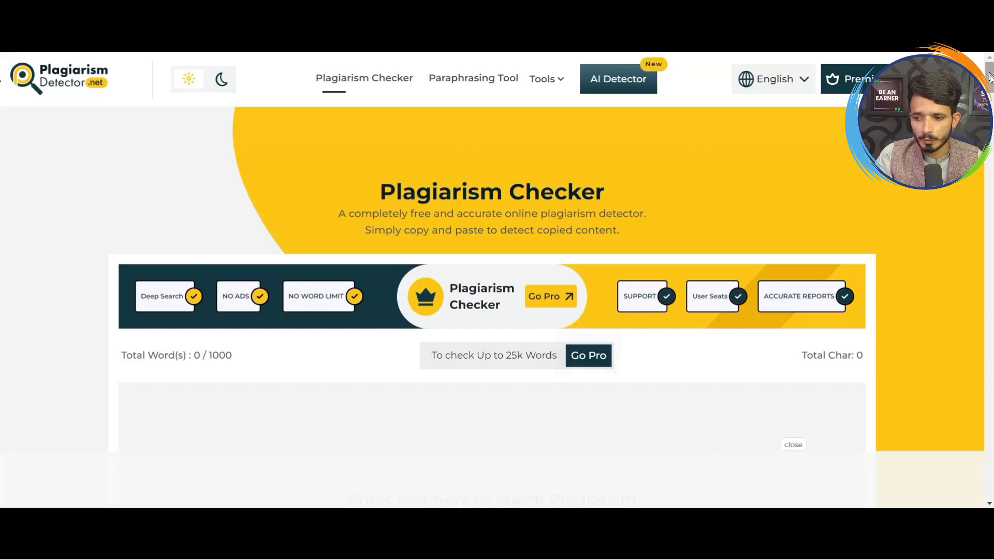
Paste the copied article into the Plagiarism Checker's text area and start the plagiarism check.
scroll(613, 185, down, 5)
click(614, 184)
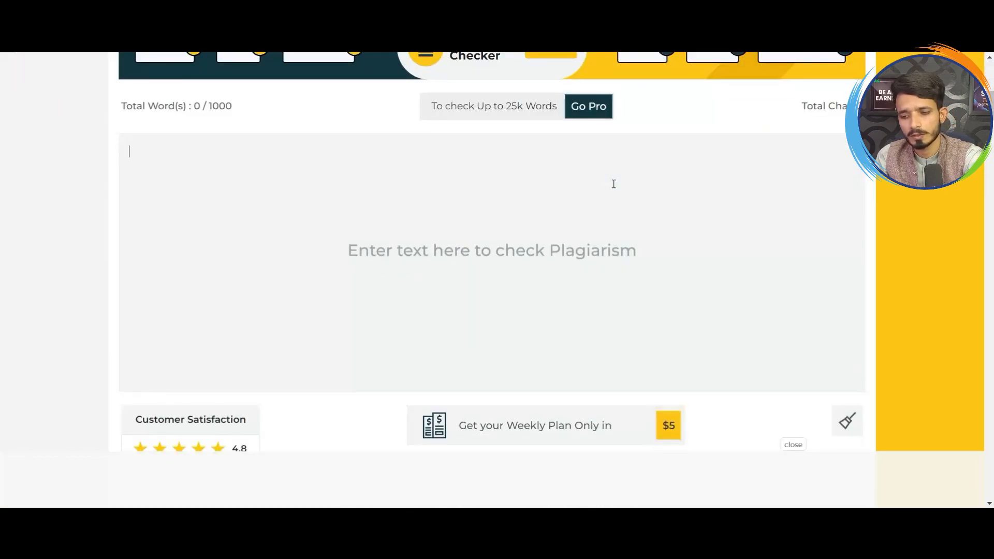
key(ctrl+v)
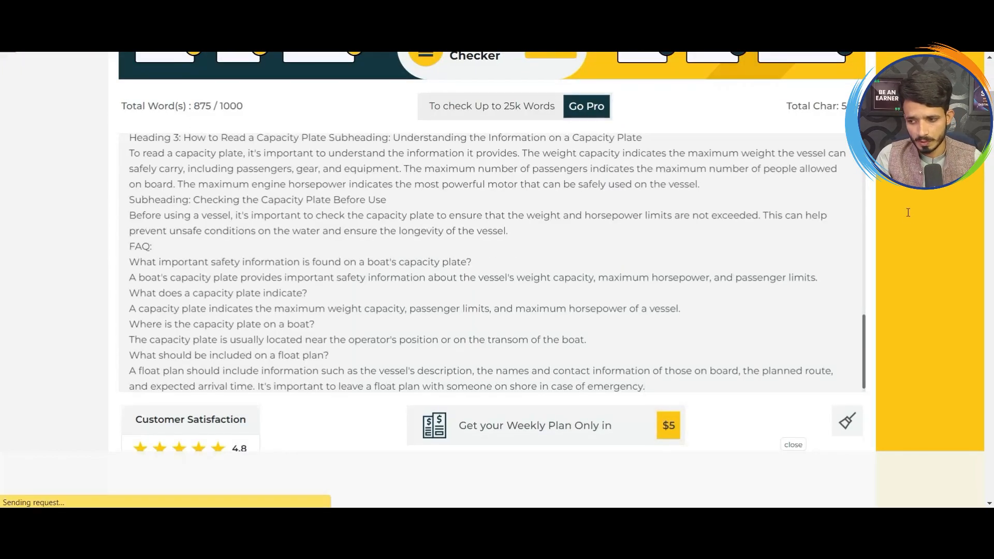
scroll(1, 127, down, 3)
scroll(2, 127, down, 2)
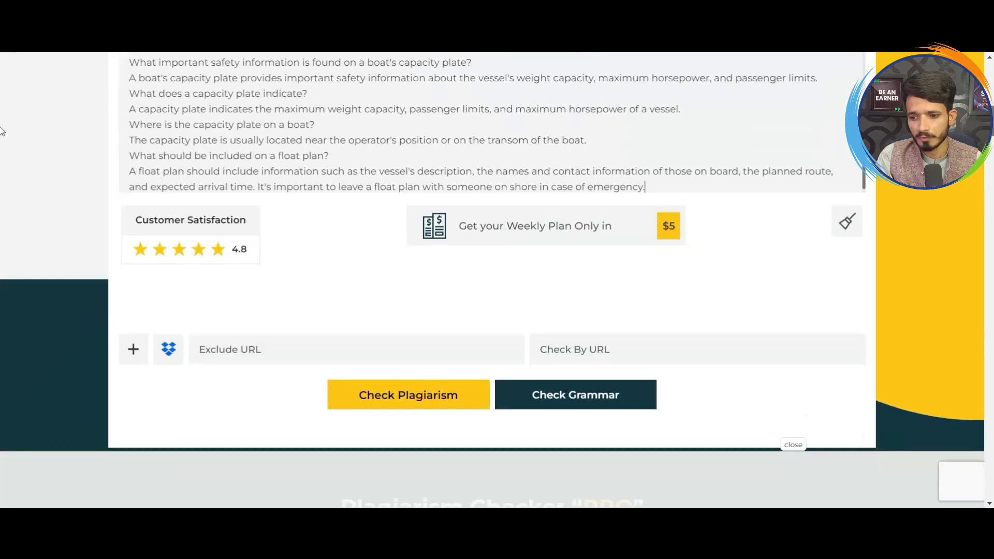
click(444, 366)
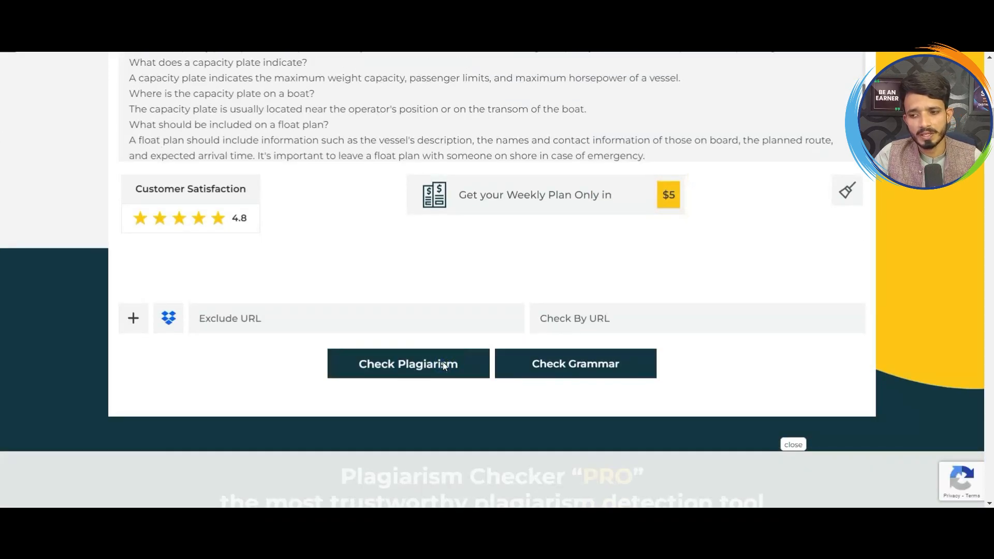